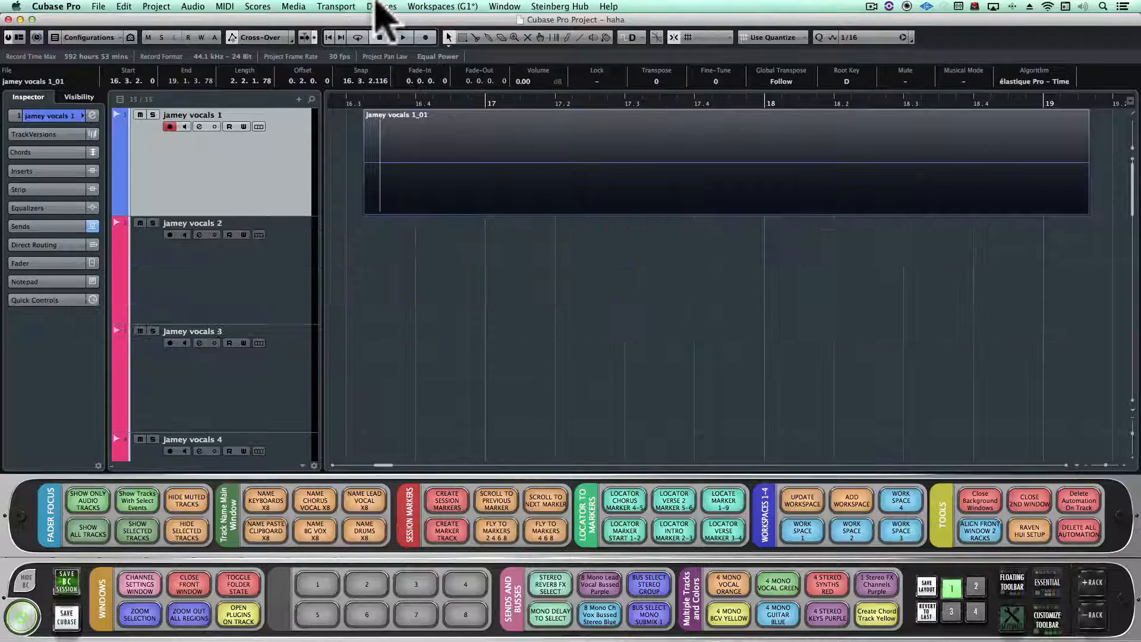
- Reduce the height of the tracks until six vocal tracks fit in the track list
{"action": "key", "text": "shift+g"}
{"action": "key", "text": "shift+g"}
{"action": "key", "text": "shift+g"}
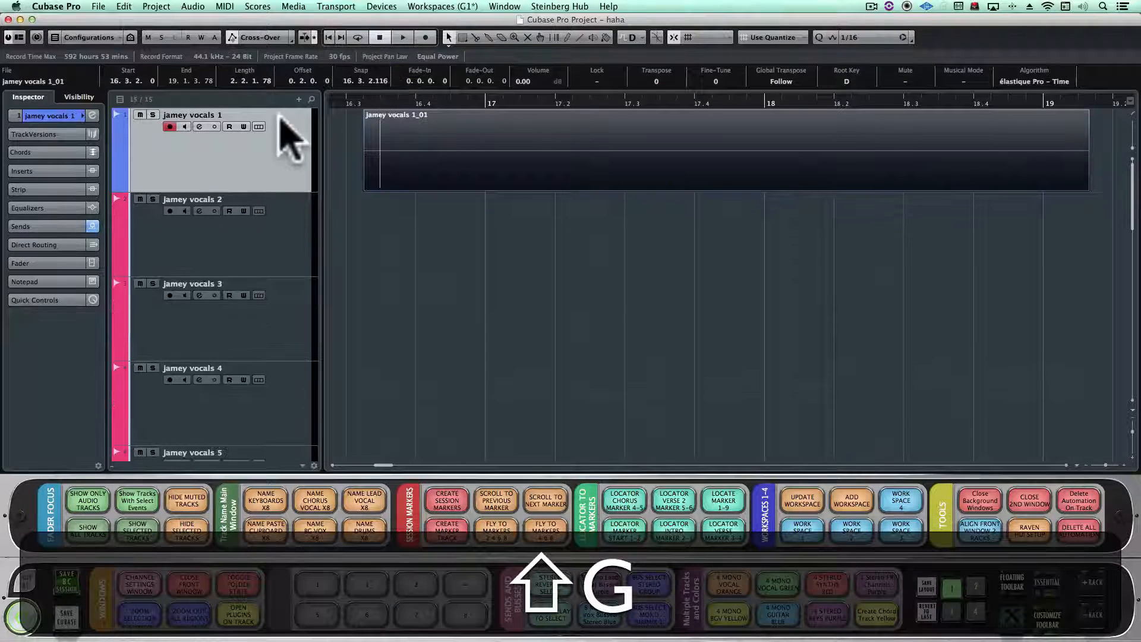
{"action": "key", "text": "shift+g"}
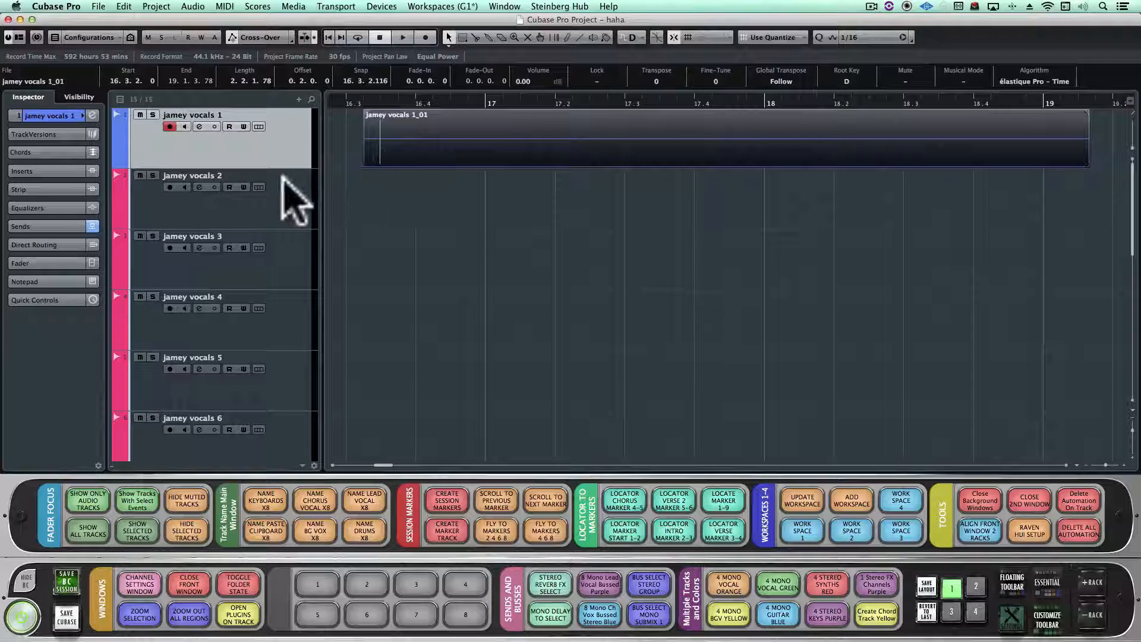
- Try opening the names of the second and third vocal tracks for editing, leaving both names unchanged
{"action": "left_click", "coordinate": [284, 185]}
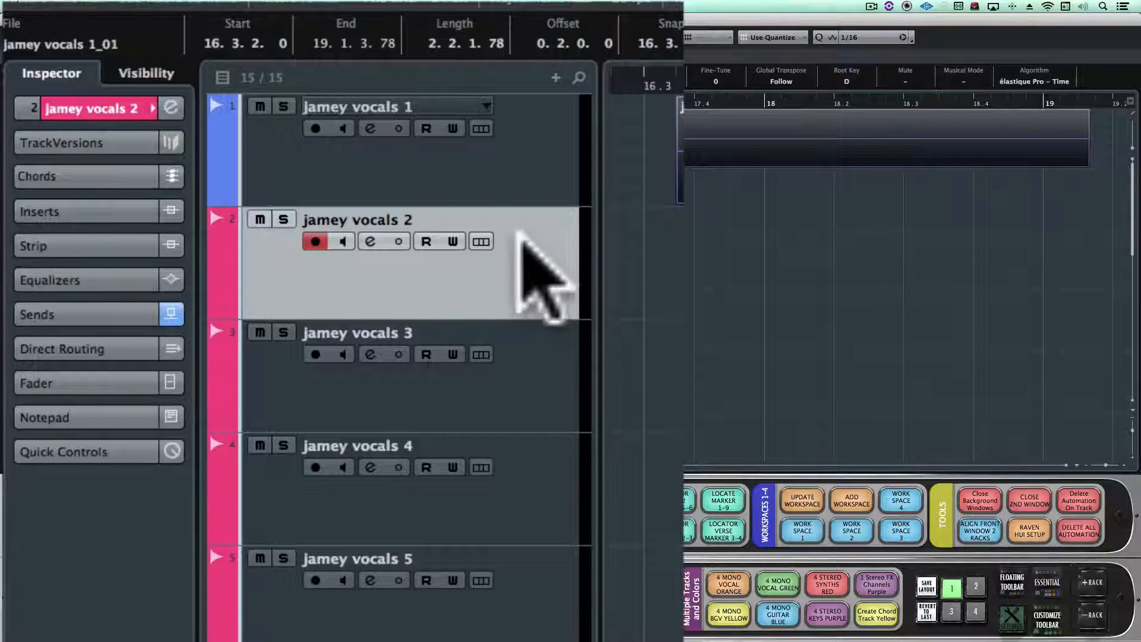
{"action": "key", "text": "Tab"}
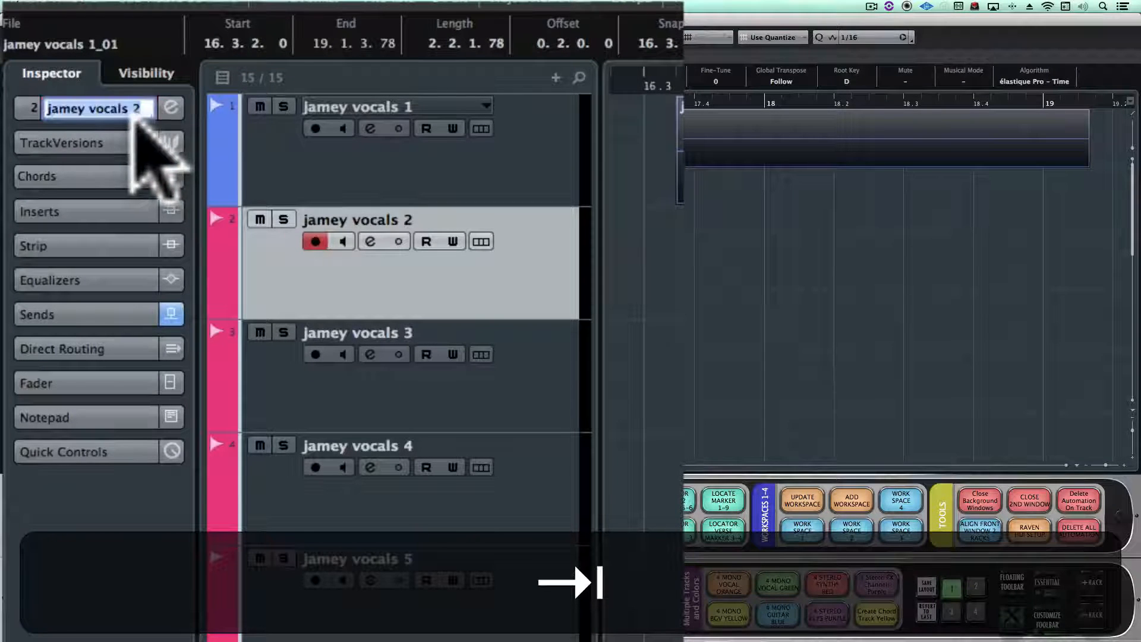
{"action": "double_click", "coordinate": [101, 109]}
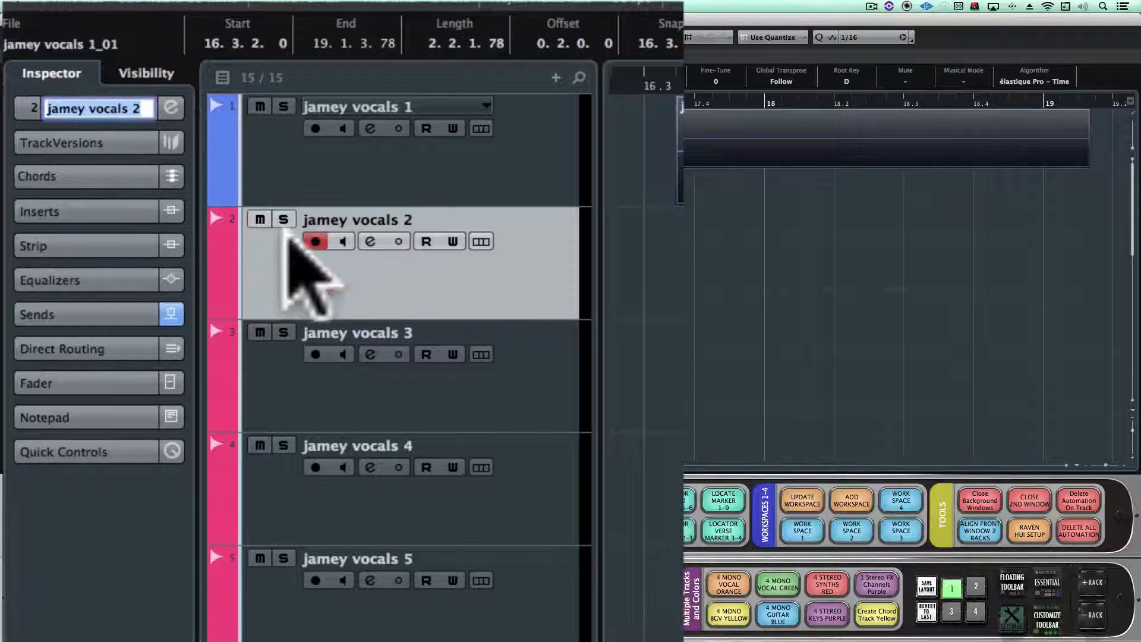
{"action": "key", "text": "Tab"}
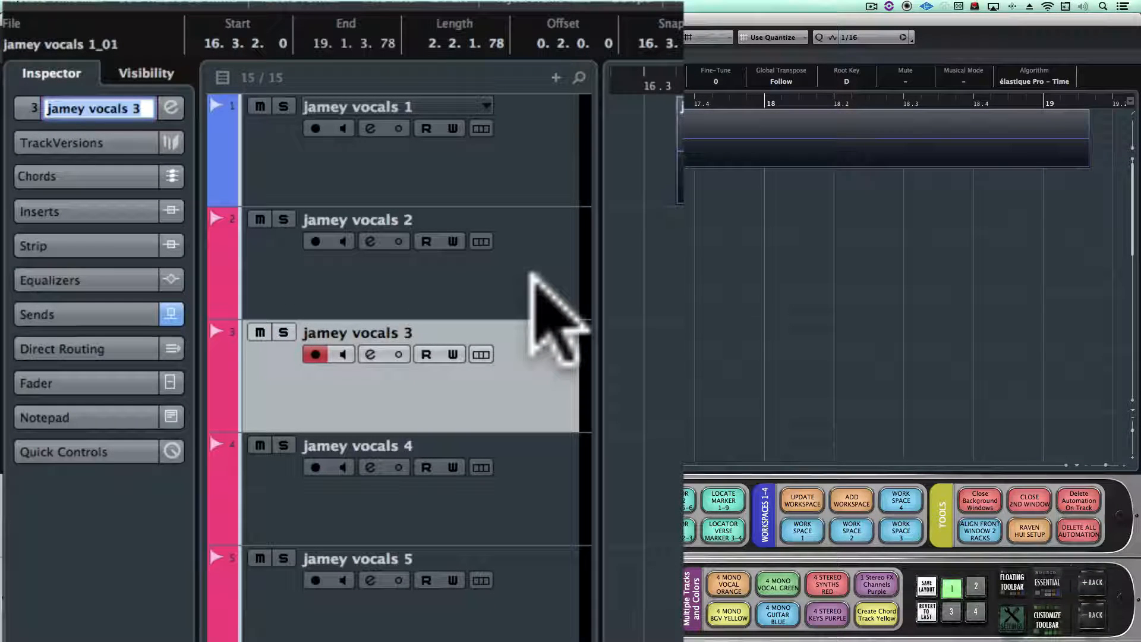
{"action": "key", "text": "Return"}
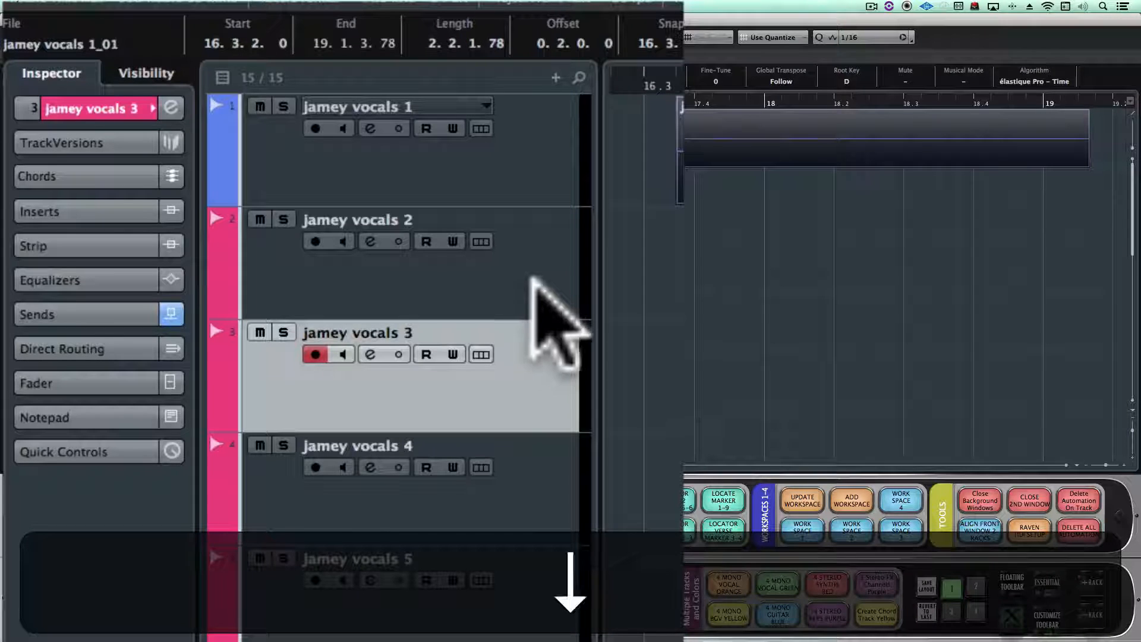
- Move the selection to the fourth vocal track and try its name field without entering a new name
{"action": "key", "text": "Down"}
{"action": "key", "text": "Left"}
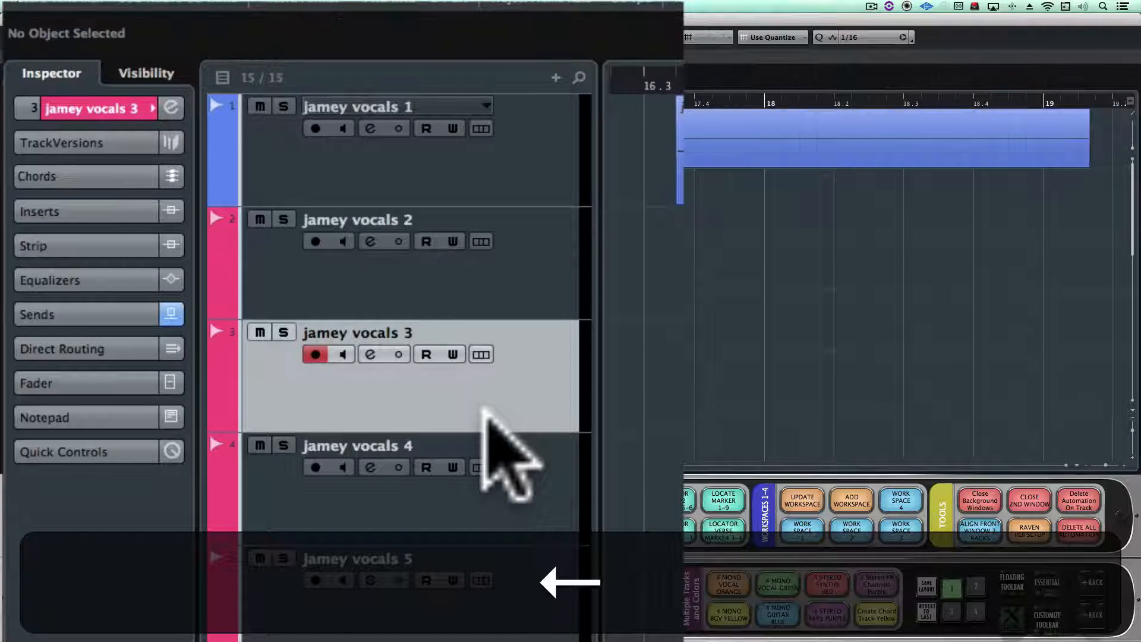
{"action": "key", "text": "Down"}
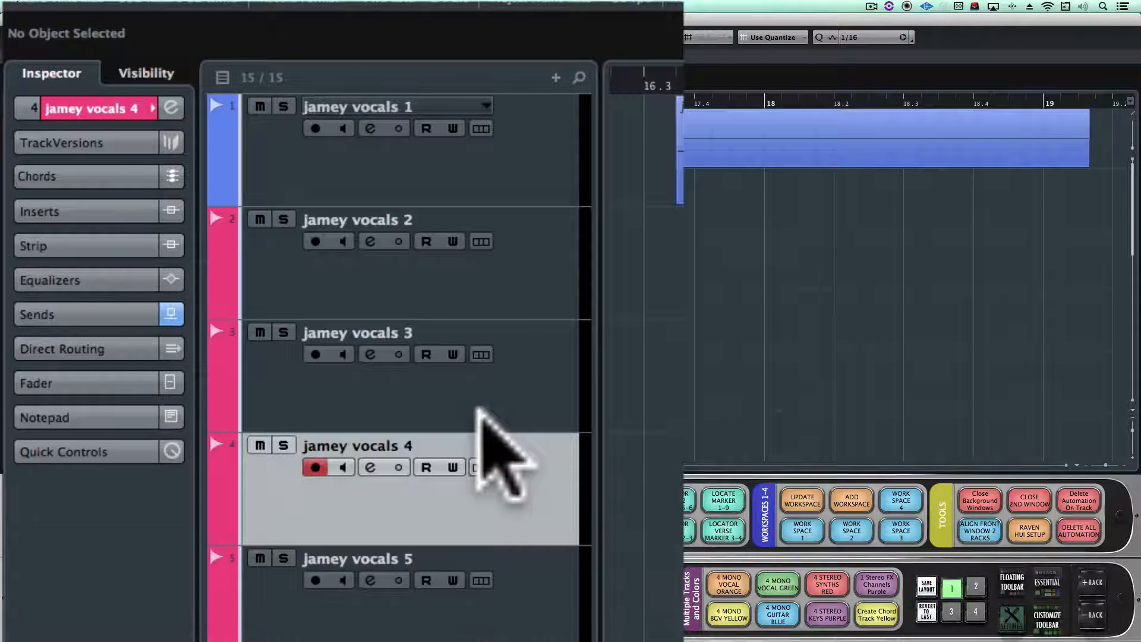
{"action": "key", "text": "Tab"}
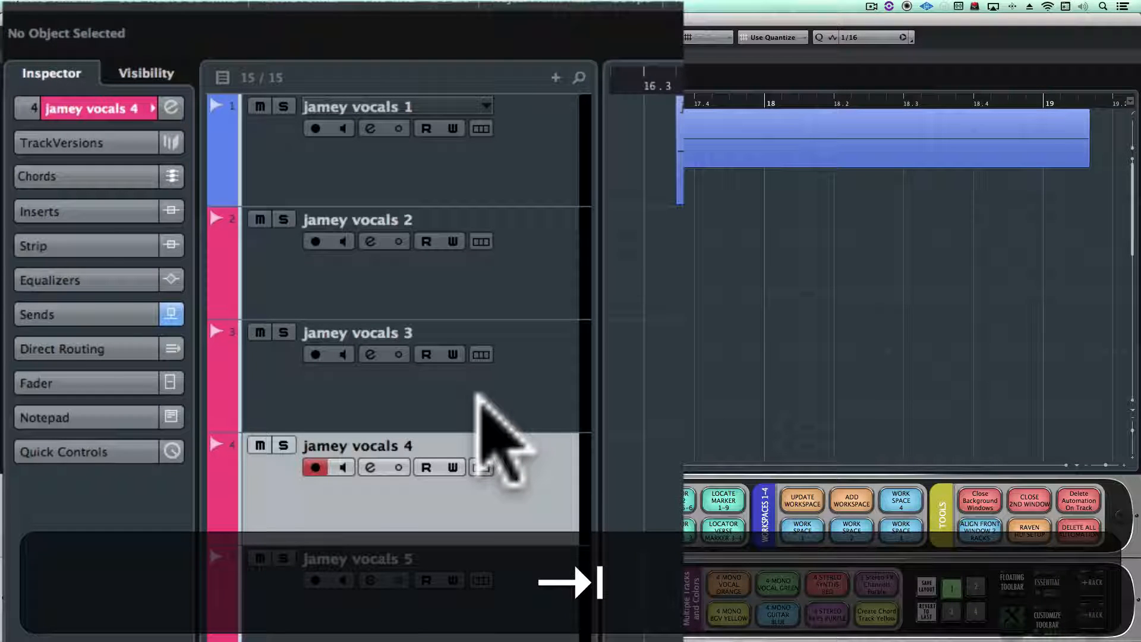
{"action": "key", "text": "Return"}
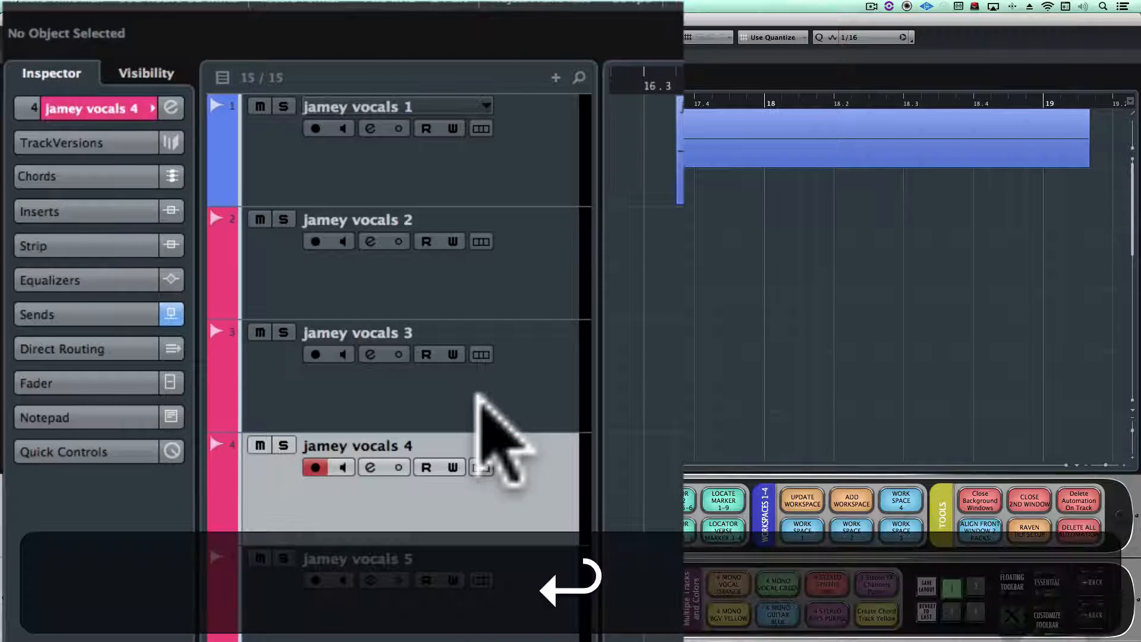
- Test the renaming sequence on the first and second vocal tracks, accepting each existing name and advancing one track between them
{"action": "left_click", "coordinate": [482, 154]}
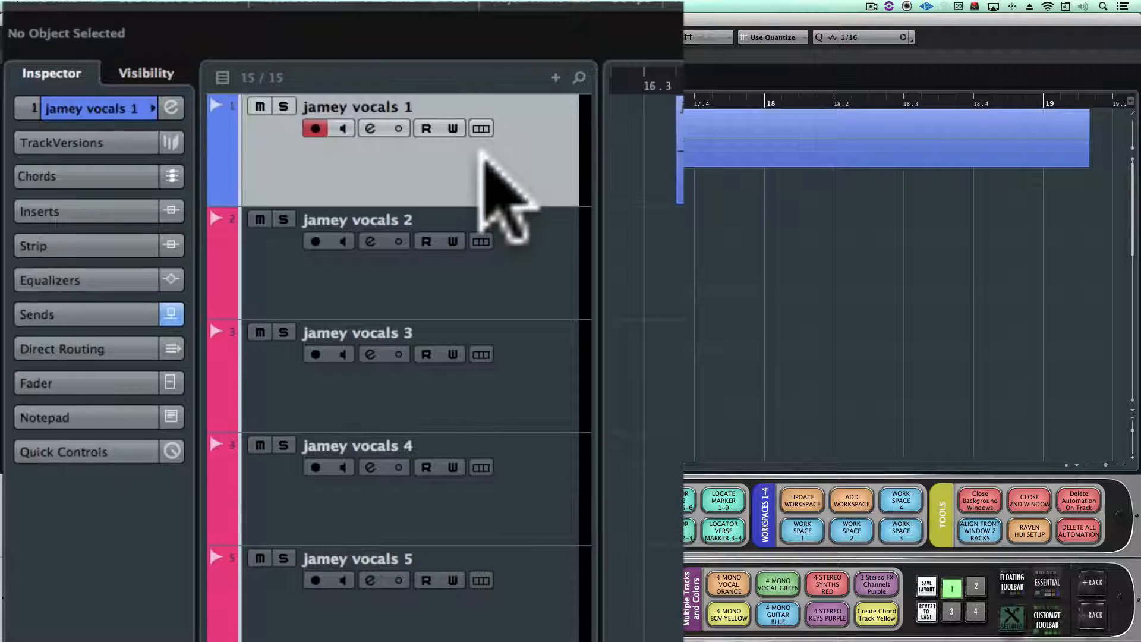
{"action": "key", "text": "Tab"}
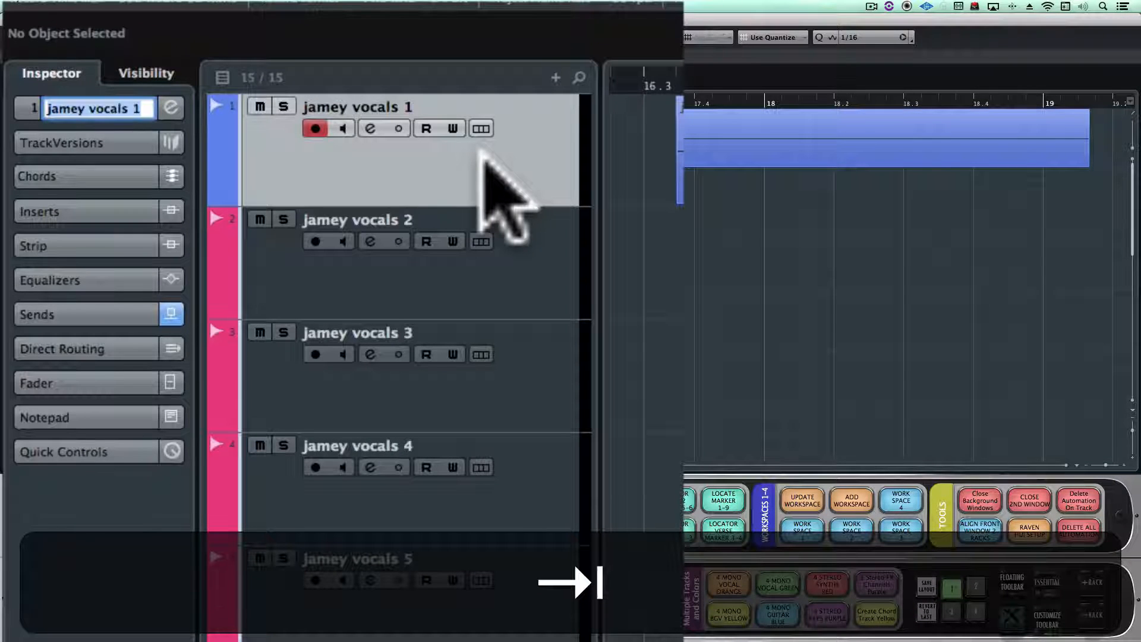
{"action": "key", "text": "Return"}
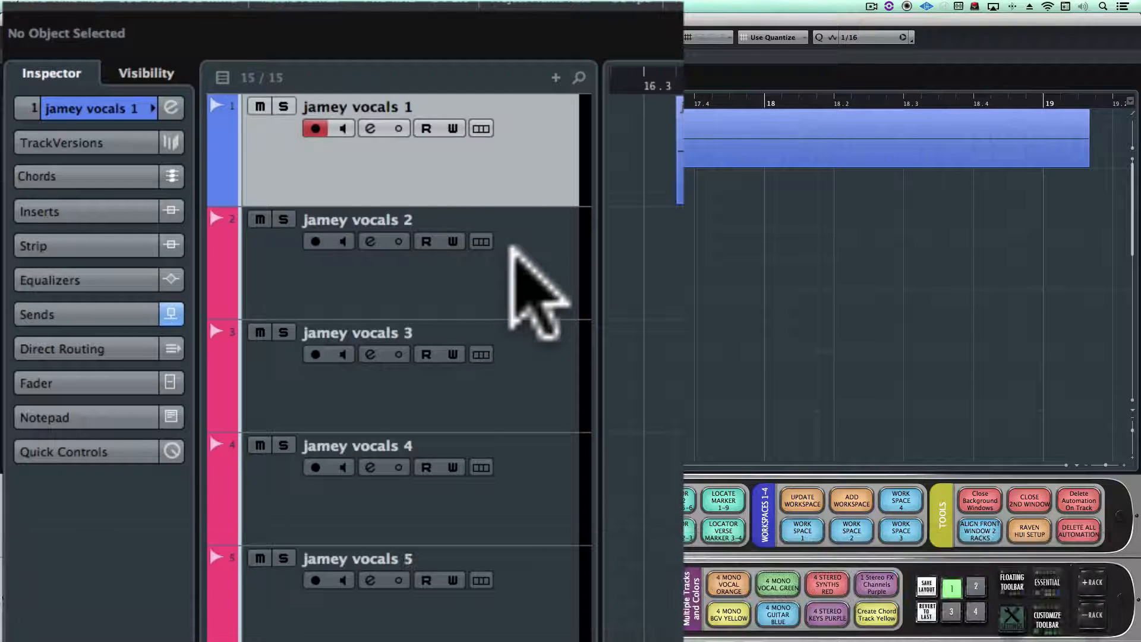
{"action": "key", "text": "Down"}
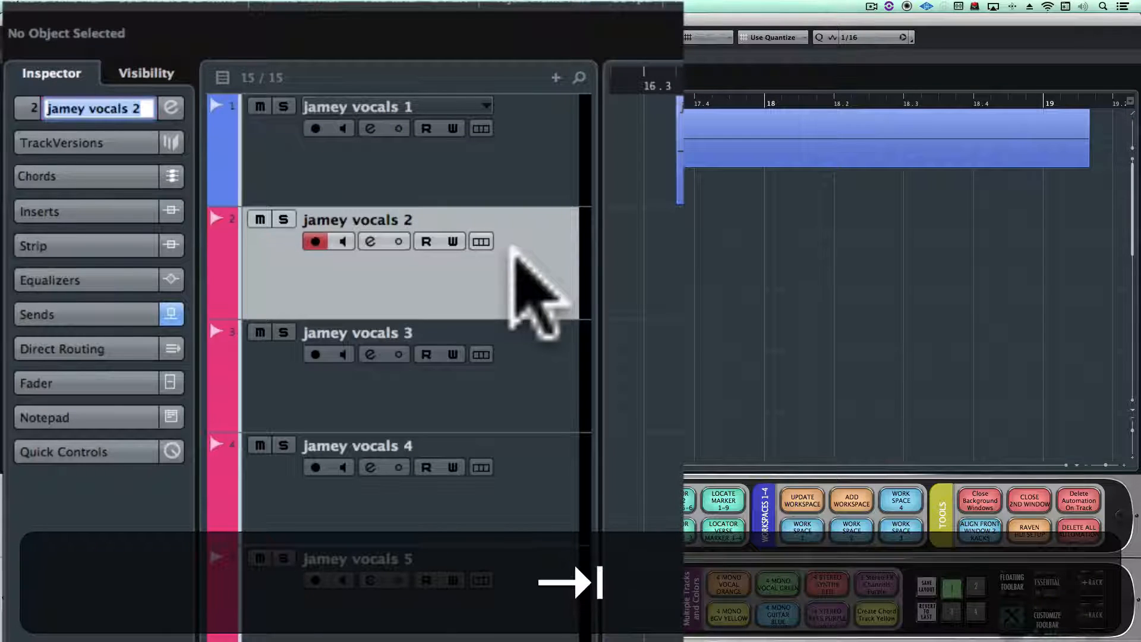
{"action": "key", "text": "Return"}
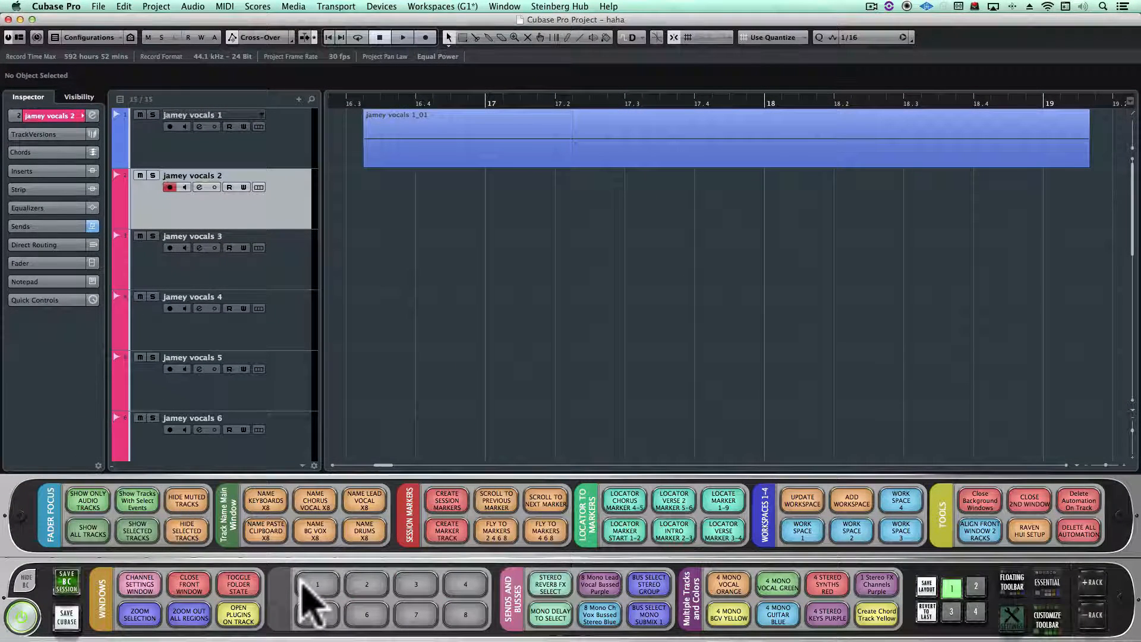
- Open the editor for empty macro button 1 and add a tab key command that runs 3 times
{"action": "left_click", "coordinate": [304, 582]}
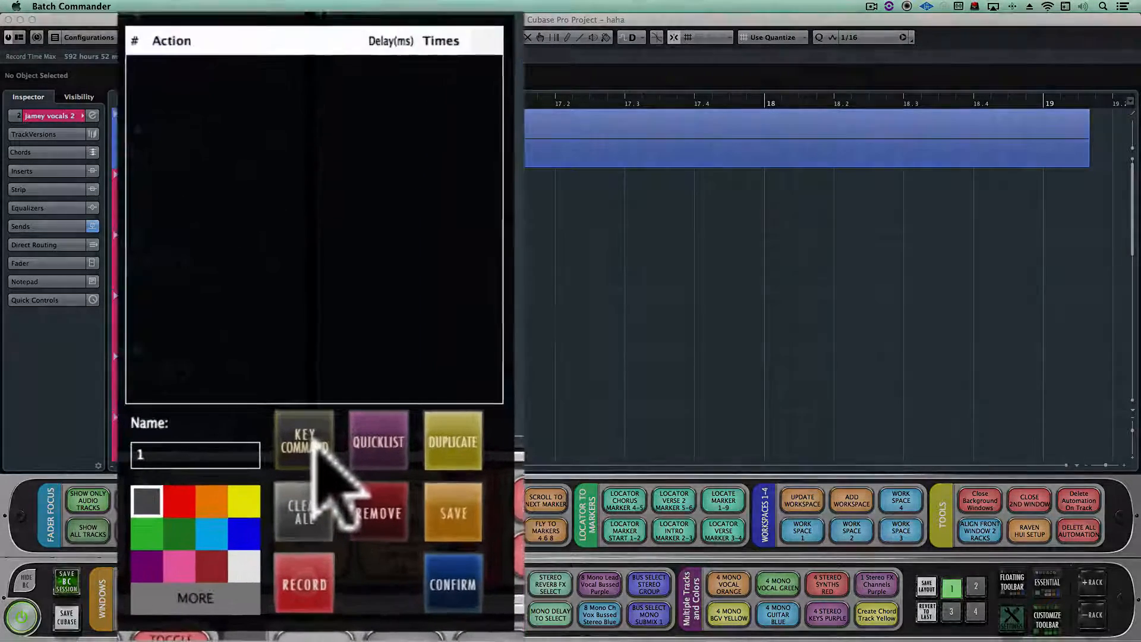
{"action": "left_click", "coordinate": [318, 470]}
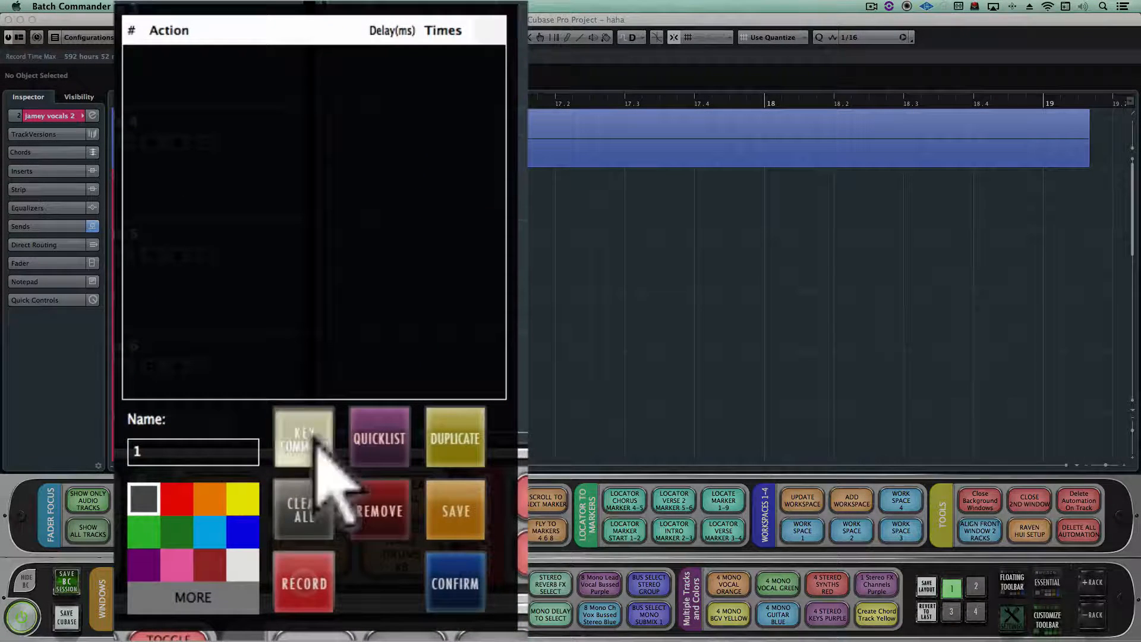
{"action": "key", "text": "Tab"}
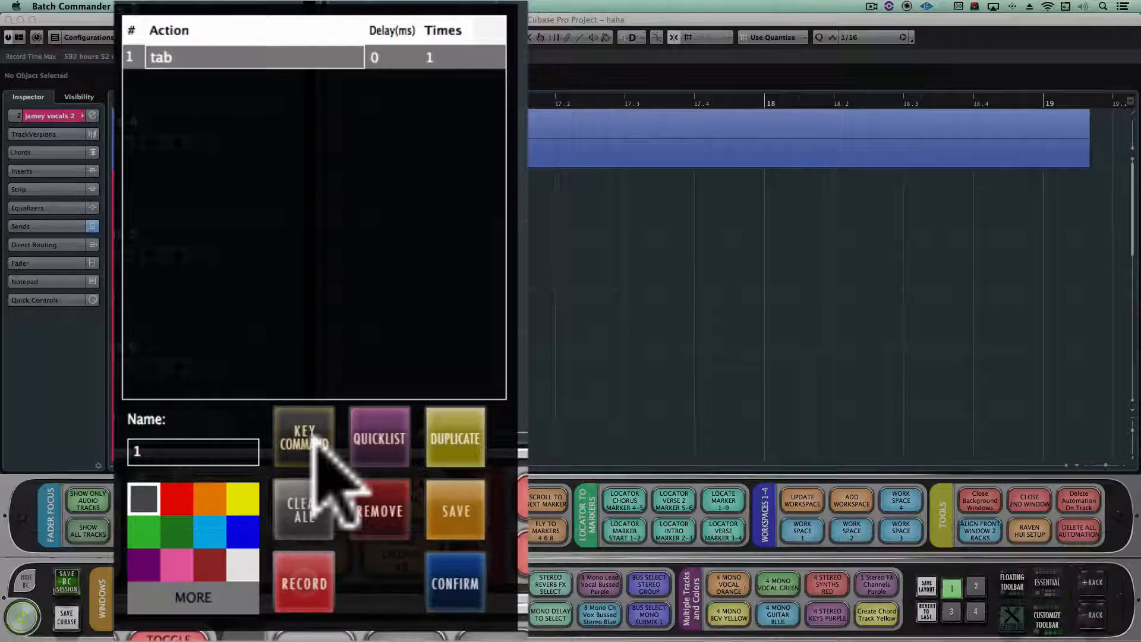
{"action": "left_click", "coordinate": [462, 57]}
{"action": "key", "text": "BackSpace"}
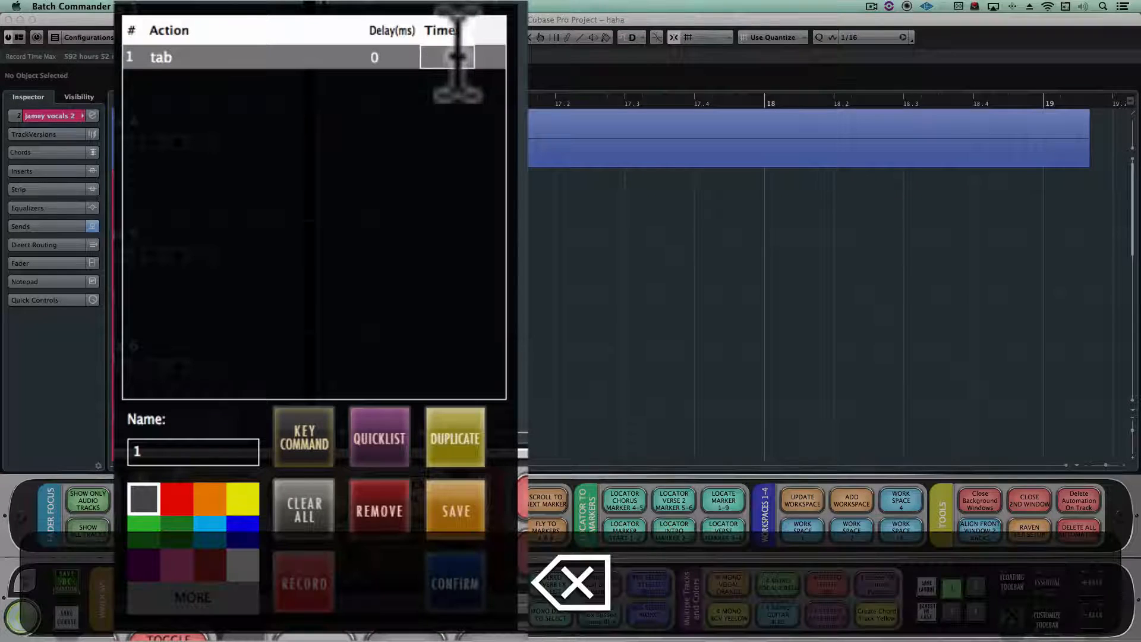
{"action": "type", "text": "3"}
- Add separate key commands to the macro for the singer's first name, a spacebar, VOX, another spacebar and 1
{"action": "left_click", "coordinate": [321, 425]}
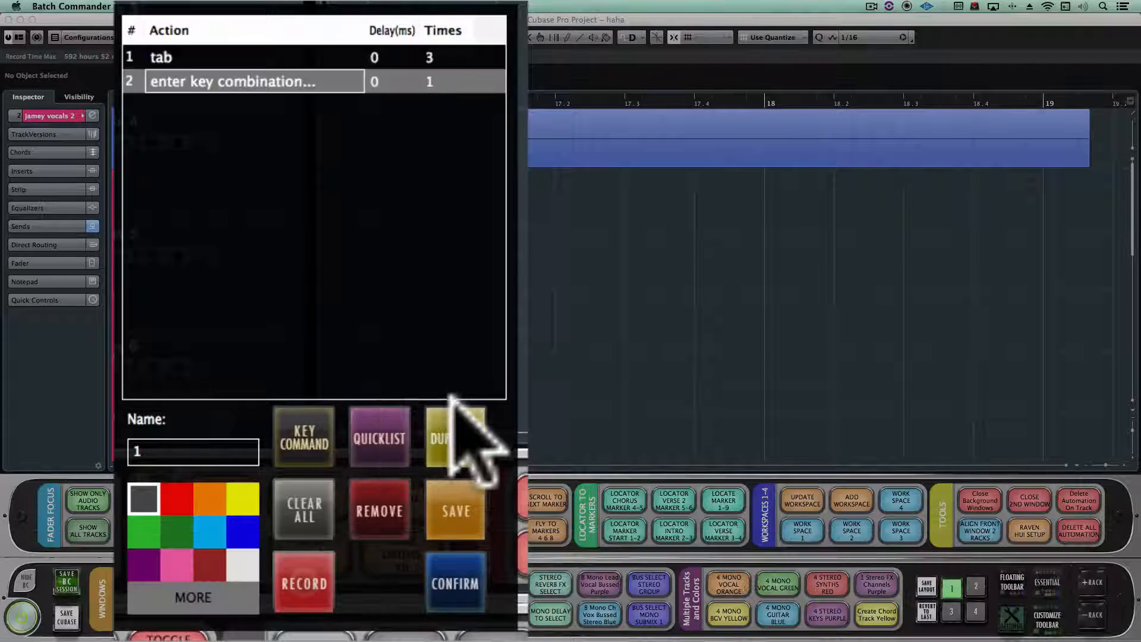
{"action": "key", "text": "m"}
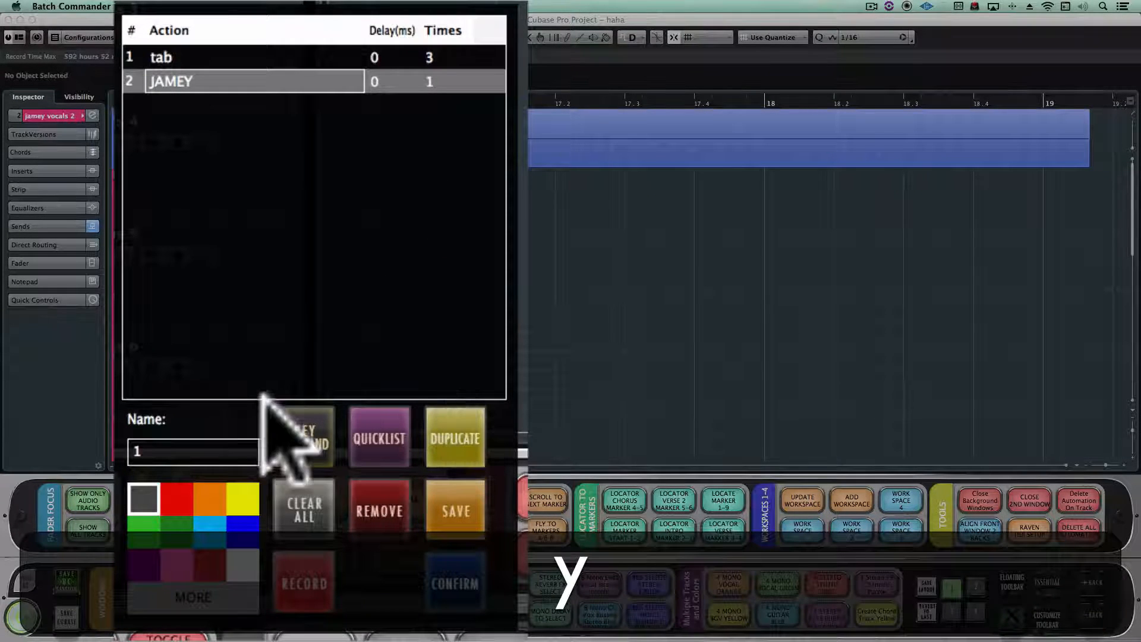
{"action": "left_click", "coordinate": [298, 426]}
{"action": "key", "text": "space"}
{"action": "left_click", "coordinate": [291, 427]}
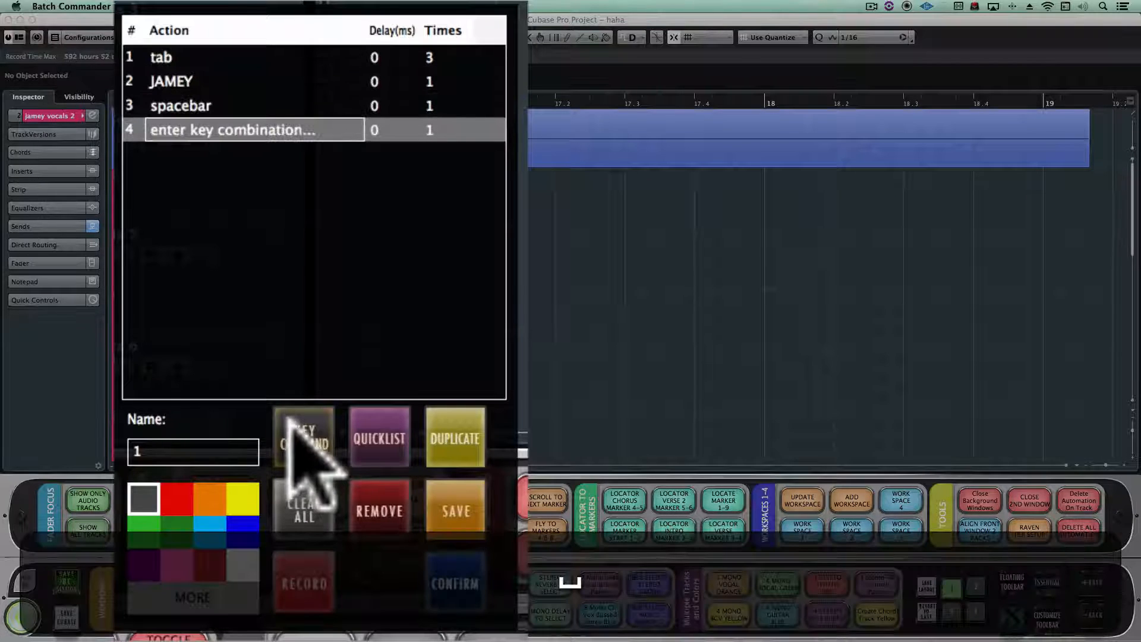
{"action": "key", "text": "v"}
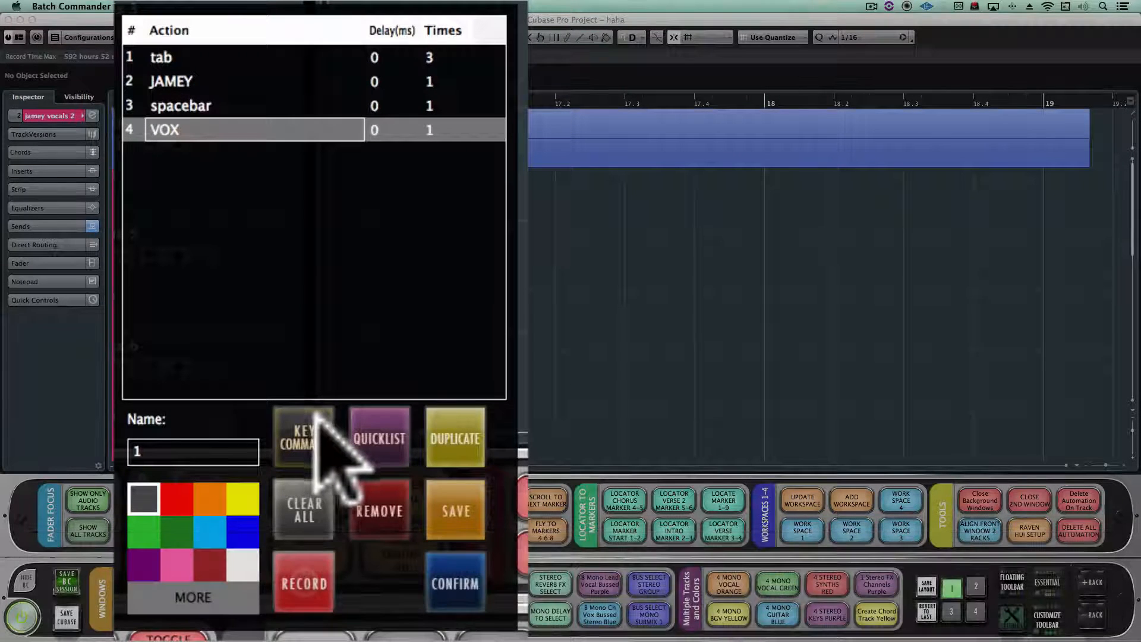
{"action": "left_click", "coordinate": [329, 460]}
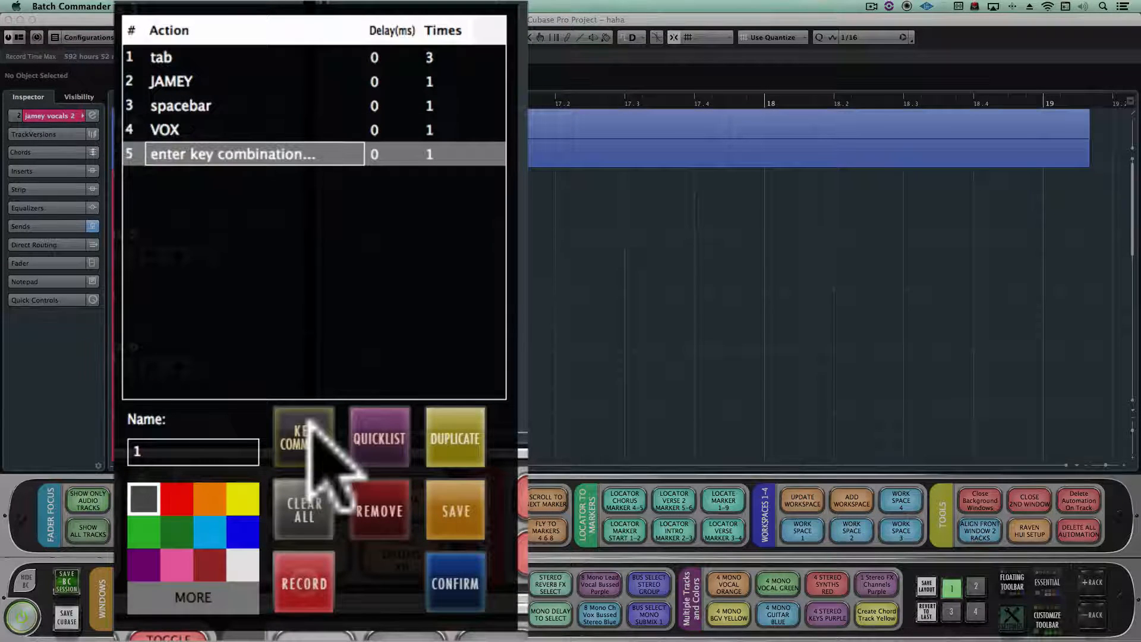
{"action": "key", "text": "space"}
{"action": "left_click", "coordinate": [310, 421]}
{"action": "key", "text": "1"}
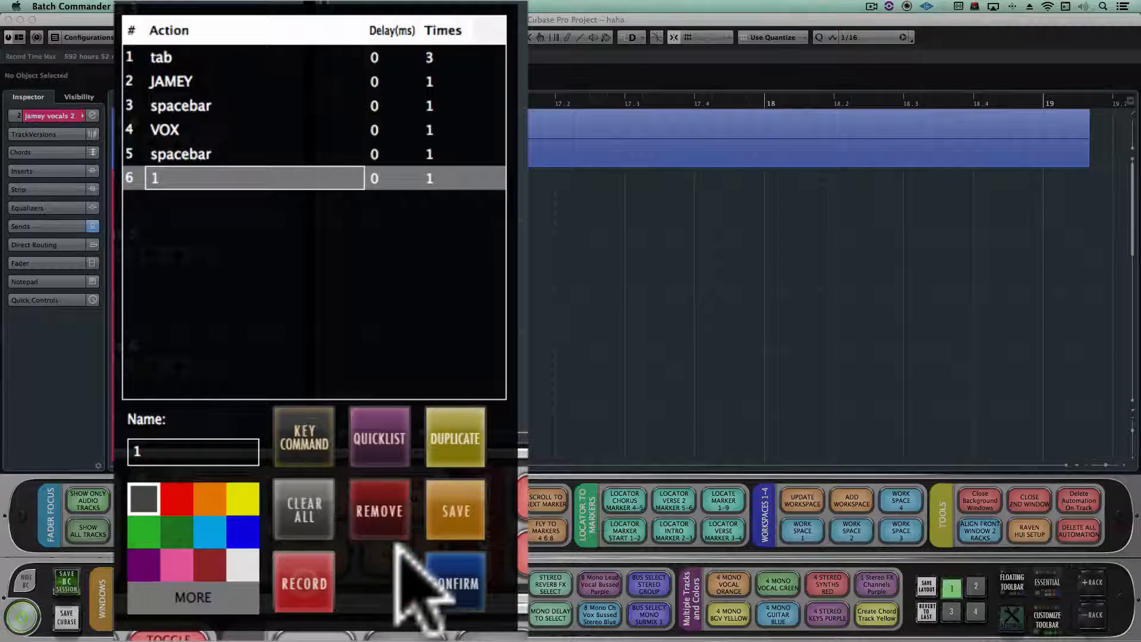
- Name the macro button JZ NAME, colour it dark green and confirm the macro
{"action": "left_click", "coordinate": [226, 458]}
{"action": "key", "text": "BackSpace"}
{"action": "type", "text": "JZ NAME"}
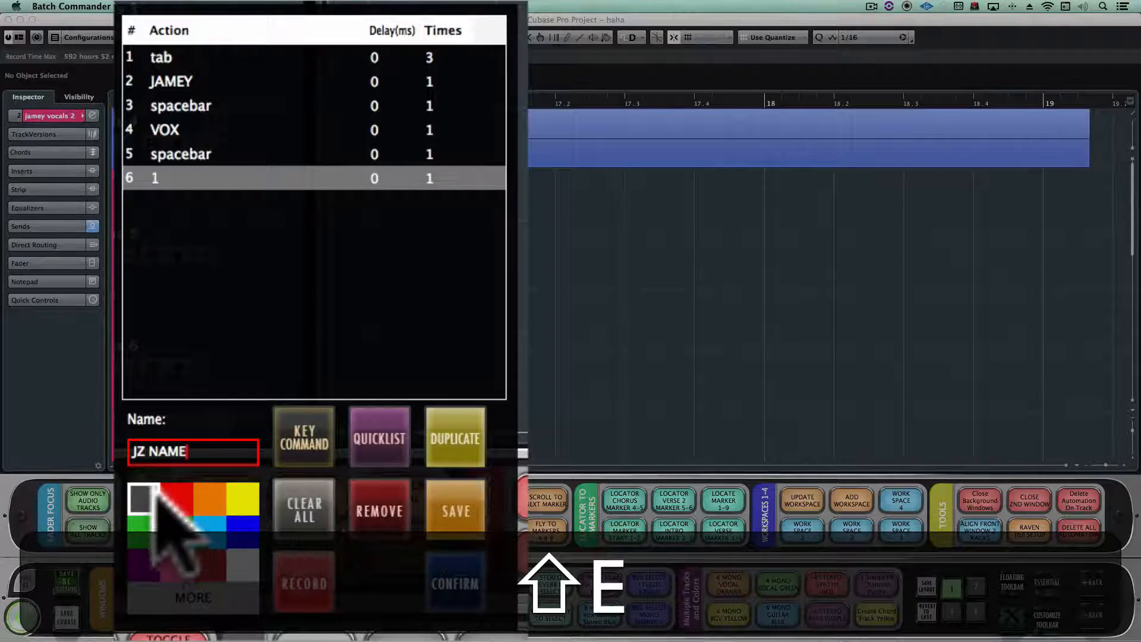
{"action": "left_click", "coordinate": [176, 523]}
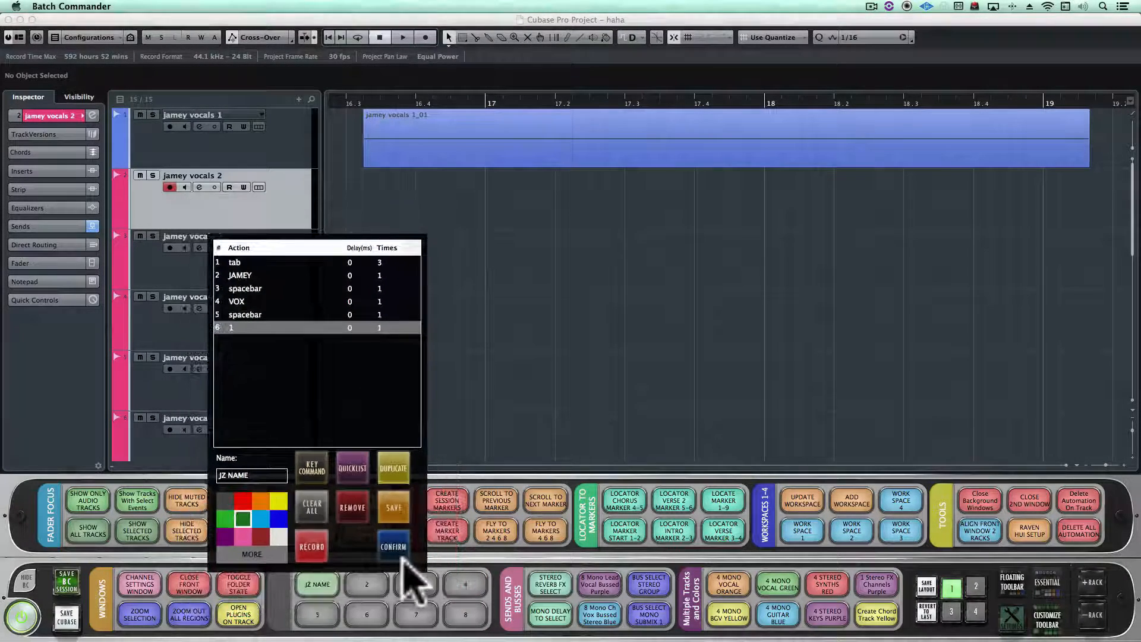
{"action": "left_click", "coordinate": [395, 547]}
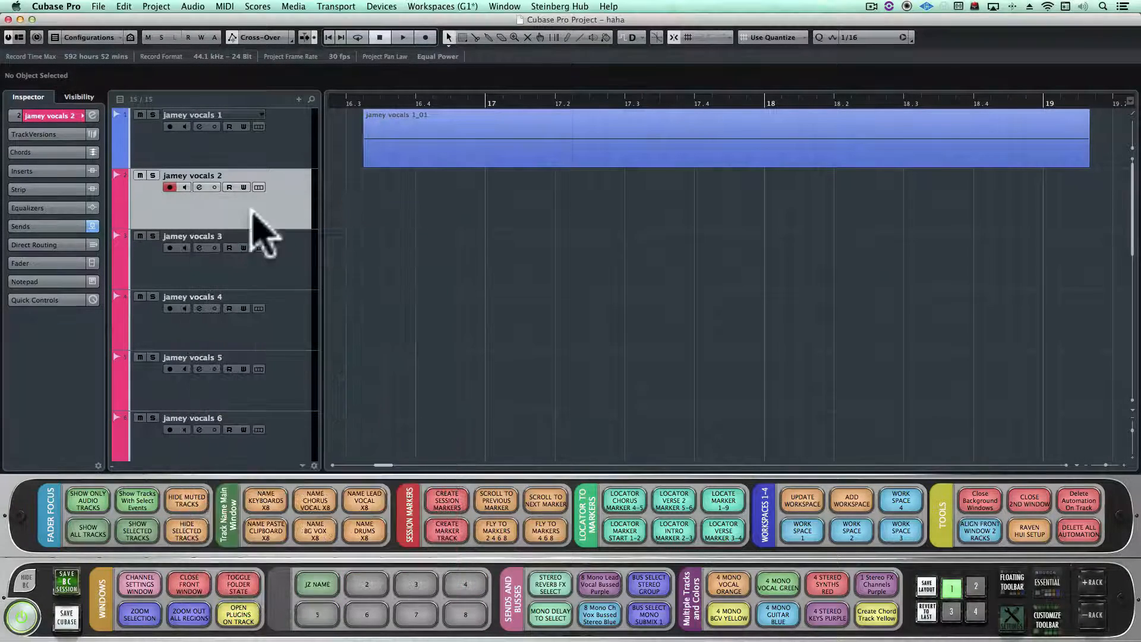
- Rename the first vocal track by running the JZ NAME macro on it, accept the name and select the second track
{"action": "left_click", "coordinate": [285, 149]}
{"action": "left_click", "coordinate": [326, 574]}
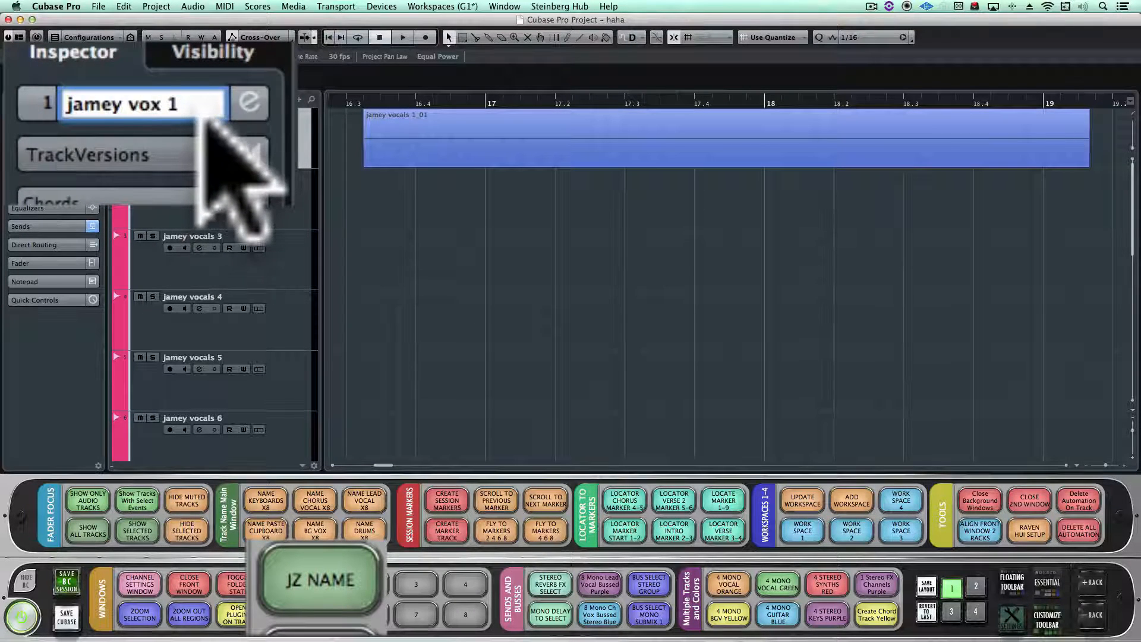
{"action": "key", "text": "Return"}
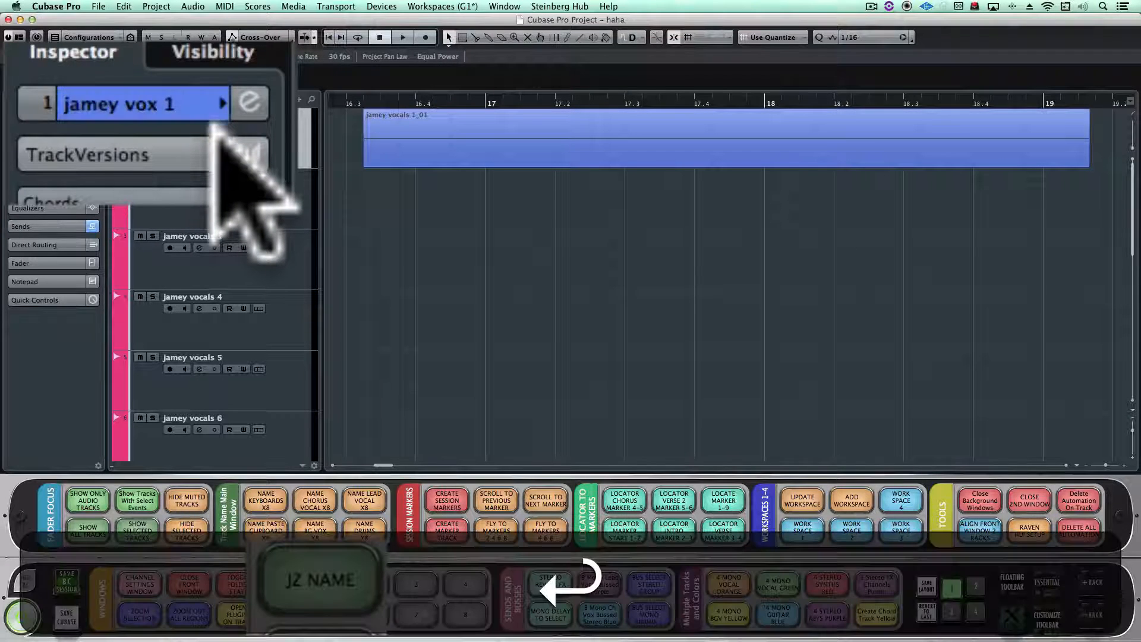
{"action": "key", "text": "Down"}
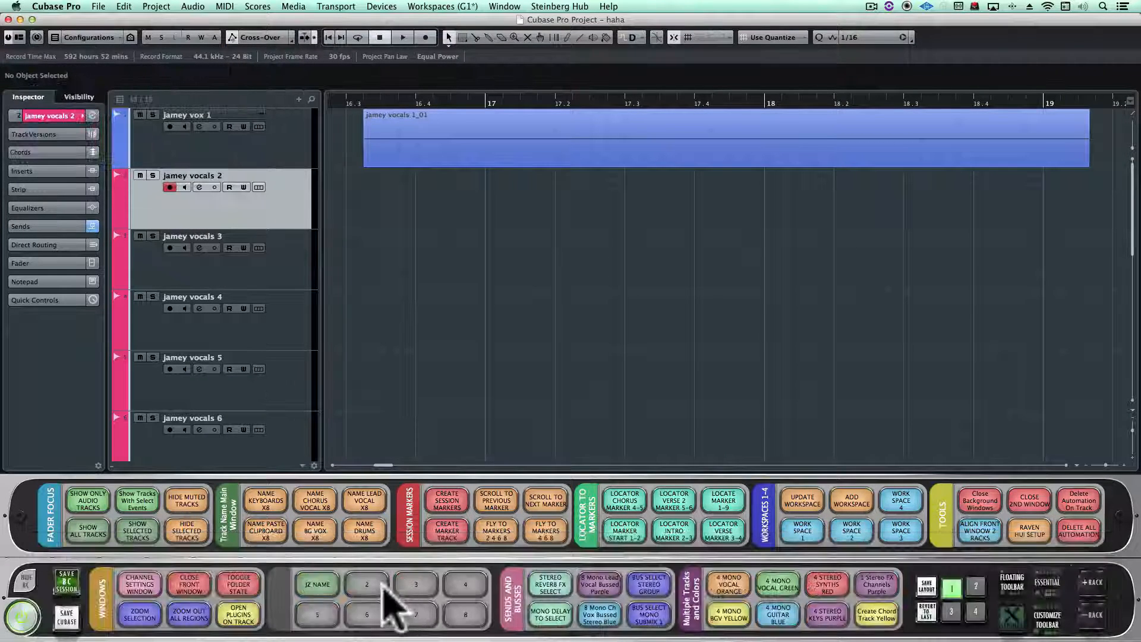
- Reopen the JZ NAME macro and append a return and a cursor down key command
{"action": "right_click", "coordinate": [333, 580]}
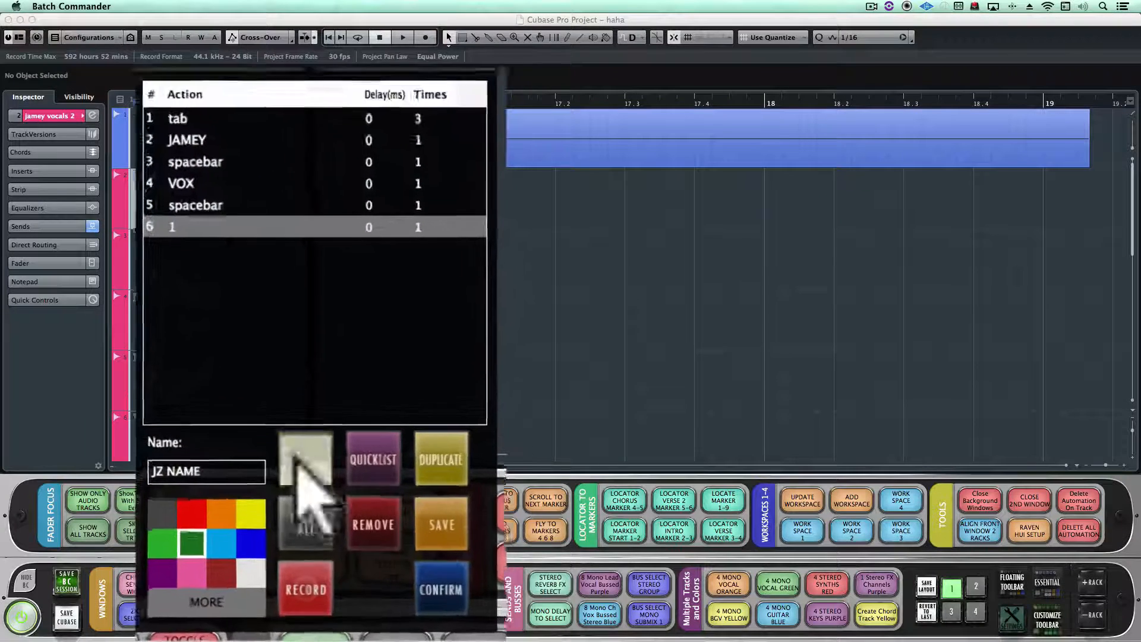
{"action": "left_click", "coordinate": [303, 455]}
{"action": "key", "text": "Down"}
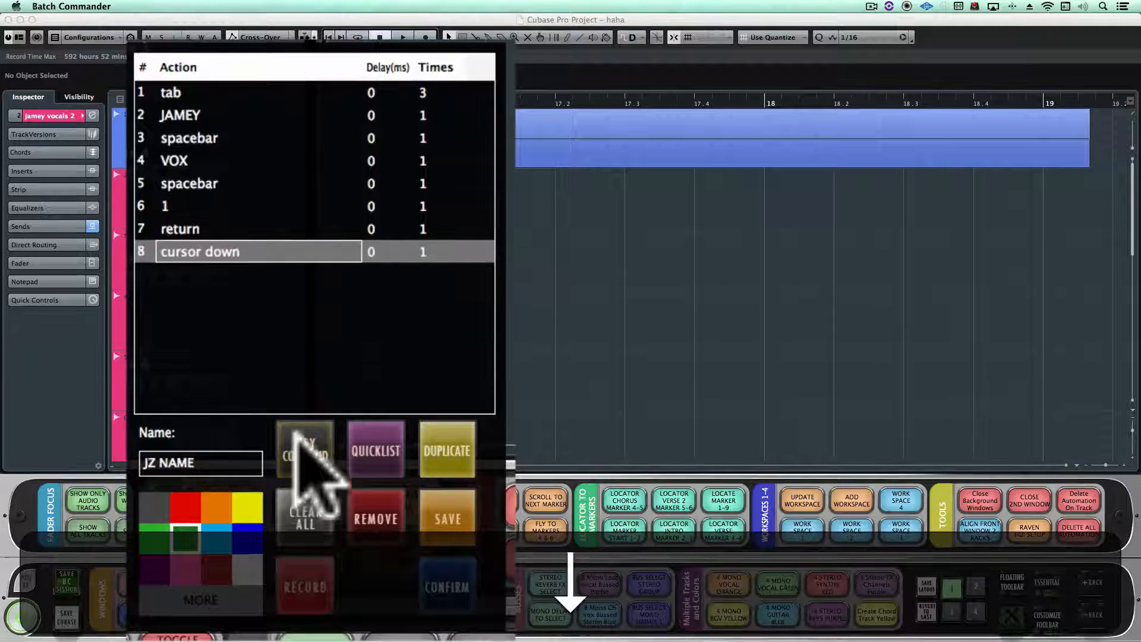
- Set the delay of the macro's return and cursor down actions to 100 ms each
{"action": "left_click", "coordinate": [386, 229]}
{"action": "key", "text": "BackSpace"}
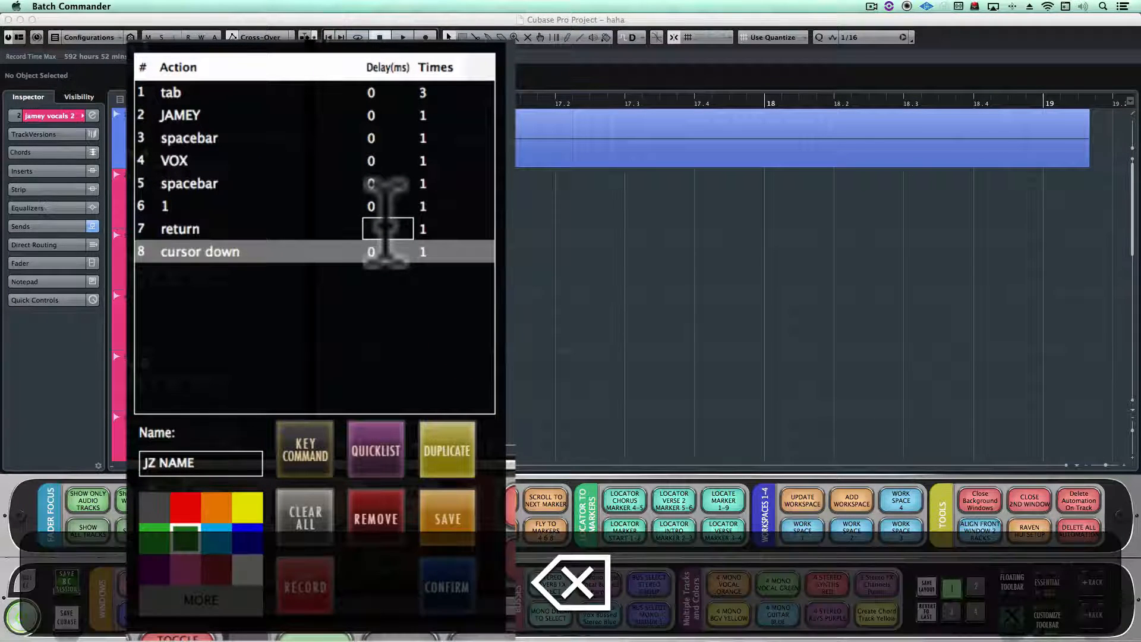
{"action": "type", "text": "100"}
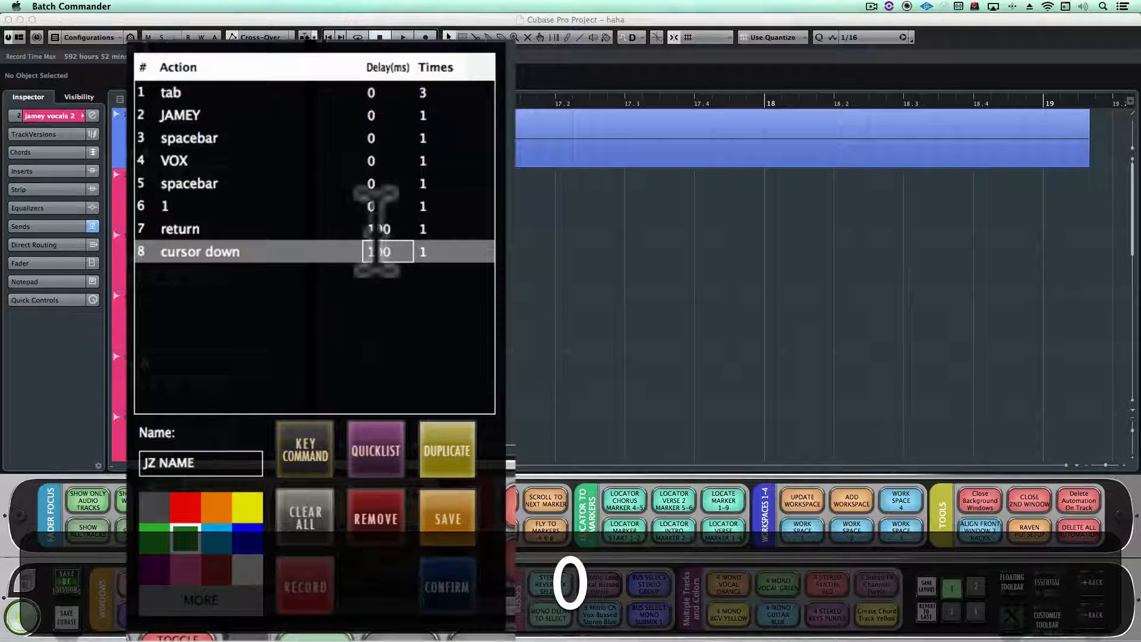
- Duplicate all eight actions of the macro and set the copied tab action to repeat 4 times
{"action": "left_click", "coordinate": [291, 92], "text": "shift"}
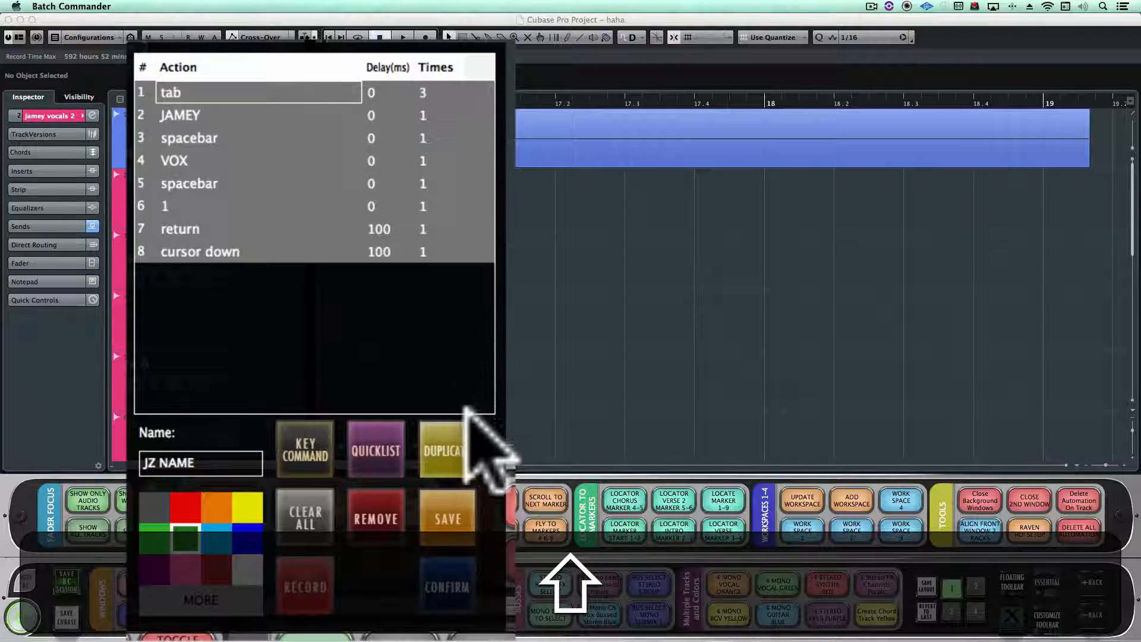
{"action": "left_click", "coordinate": [465, 443]}
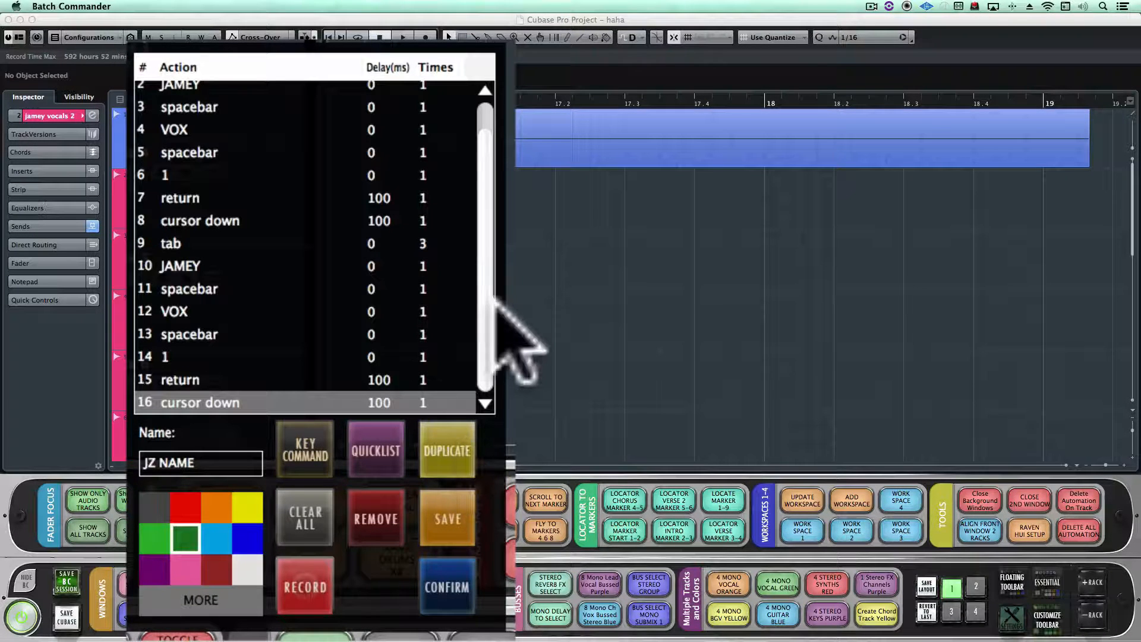
{"action": "scroll", "coordinate": [482, 256], "scroll_direction": "up", "scroll_amount": 2}
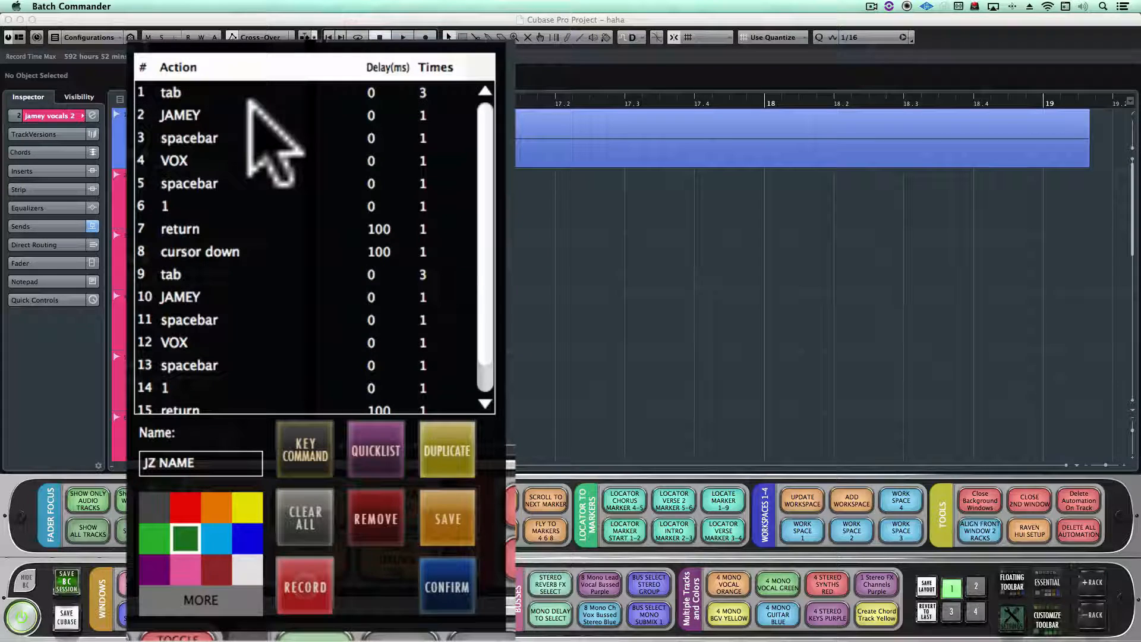
{"action": "left_click", "coordinate": [307, 275]}
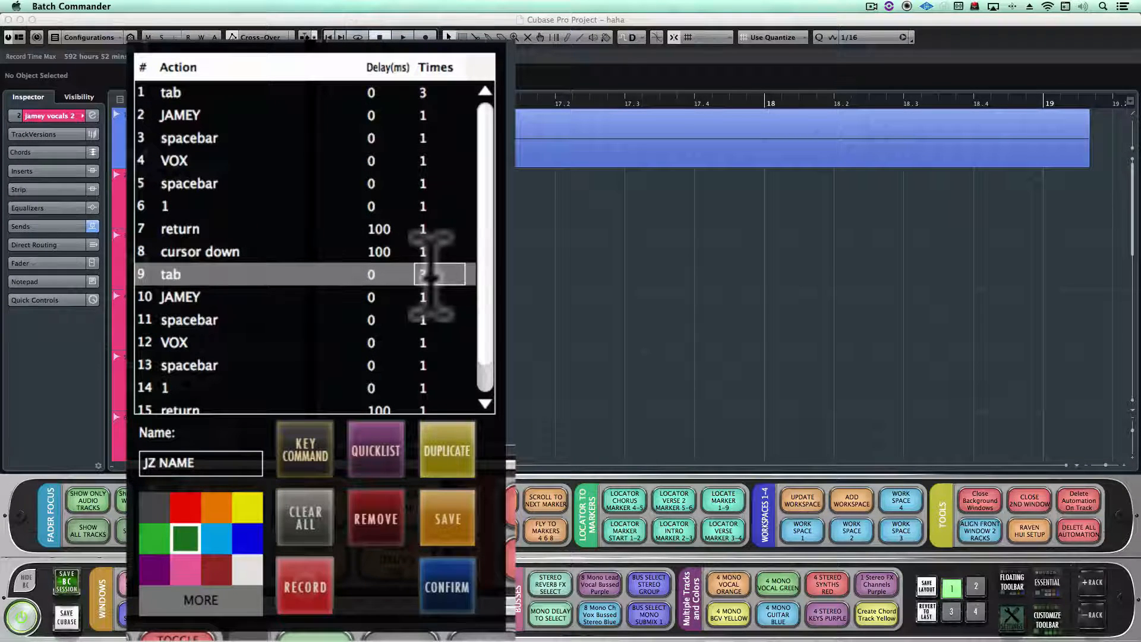
{"action": "key", "text": "BackSpace"}
{"action": "type", "text": "4"}
{"action": "scroll", "coordinate": [484, 255], "scroll_direction": "down", "scroll_amount": 2}
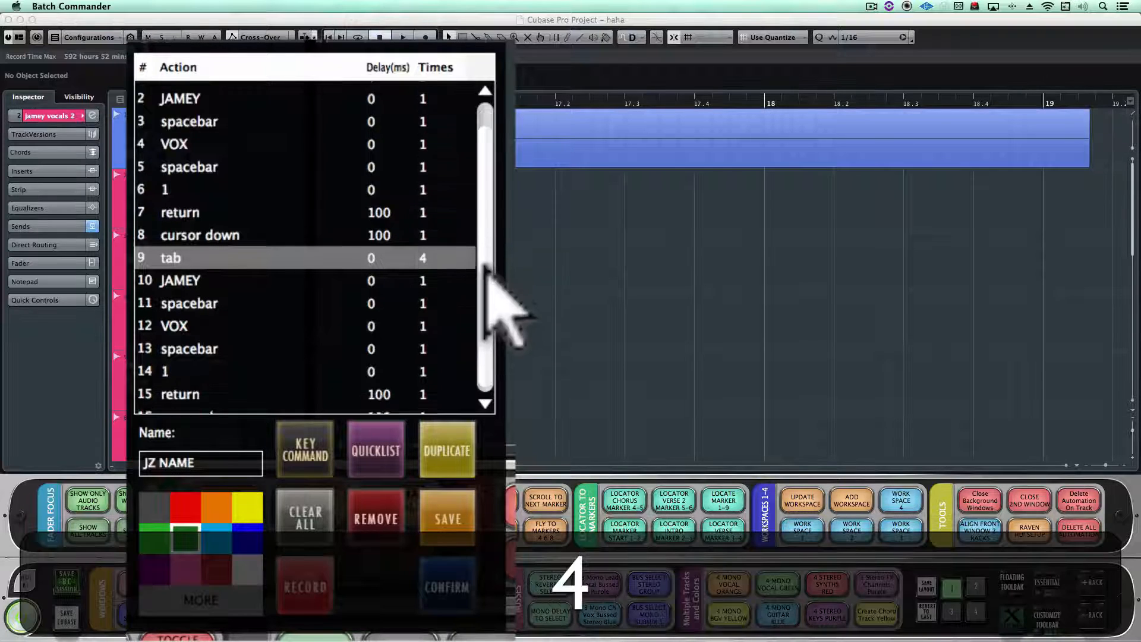
- Replace the track number 1 in the second naming block with a key command for 2
{"action": "left_click", "coordinate": [240, 336]}
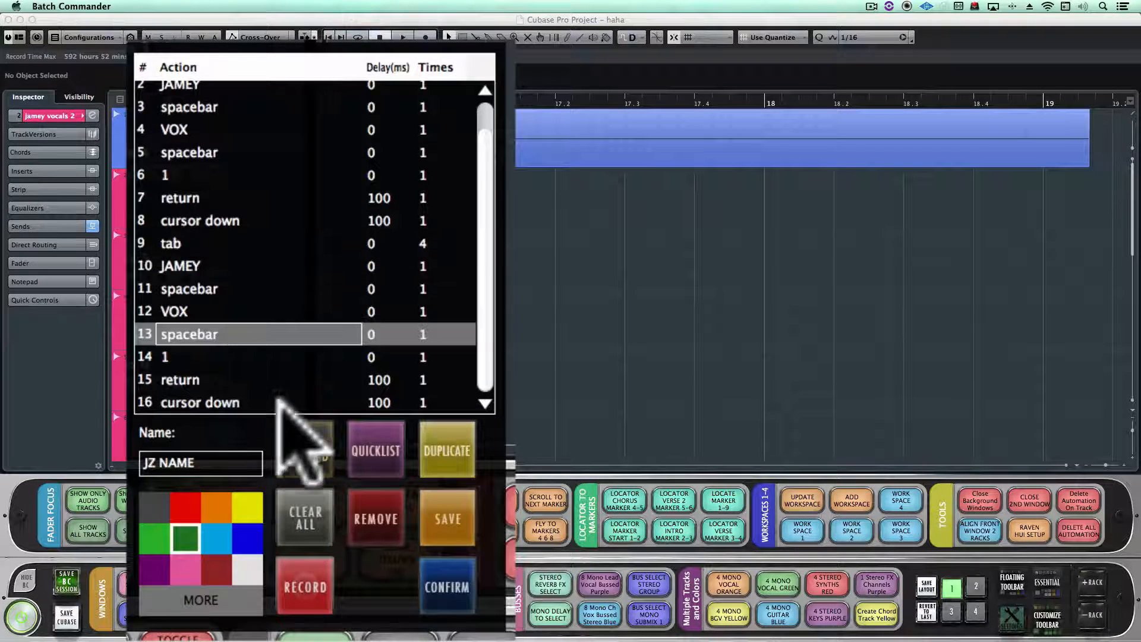
{"action": "left_click", "coordinate": [300, 450]}
{"action": "type", "text": "2"}
{"action": "left_click", "coordinate": [250, 379]}
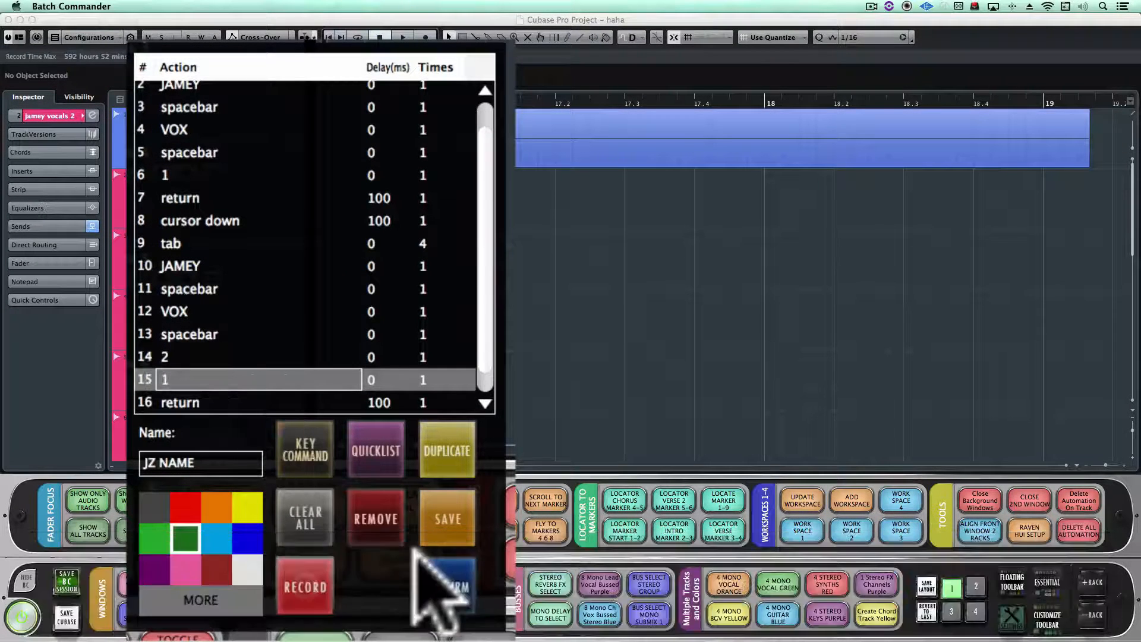
{"action": "left_click", "coordinate": [379, 521]}
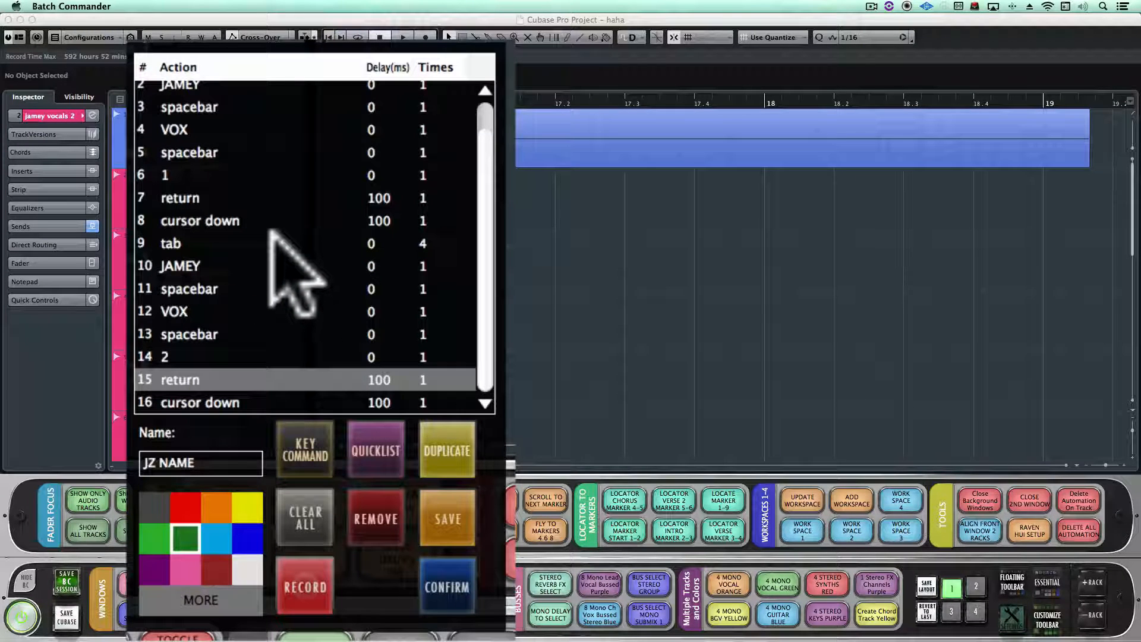
- Duplicate the second naming block, from tab to cursor down, and replace the copy's track number with 3
{"action": "left_click", "coordinate": [263, 240]}
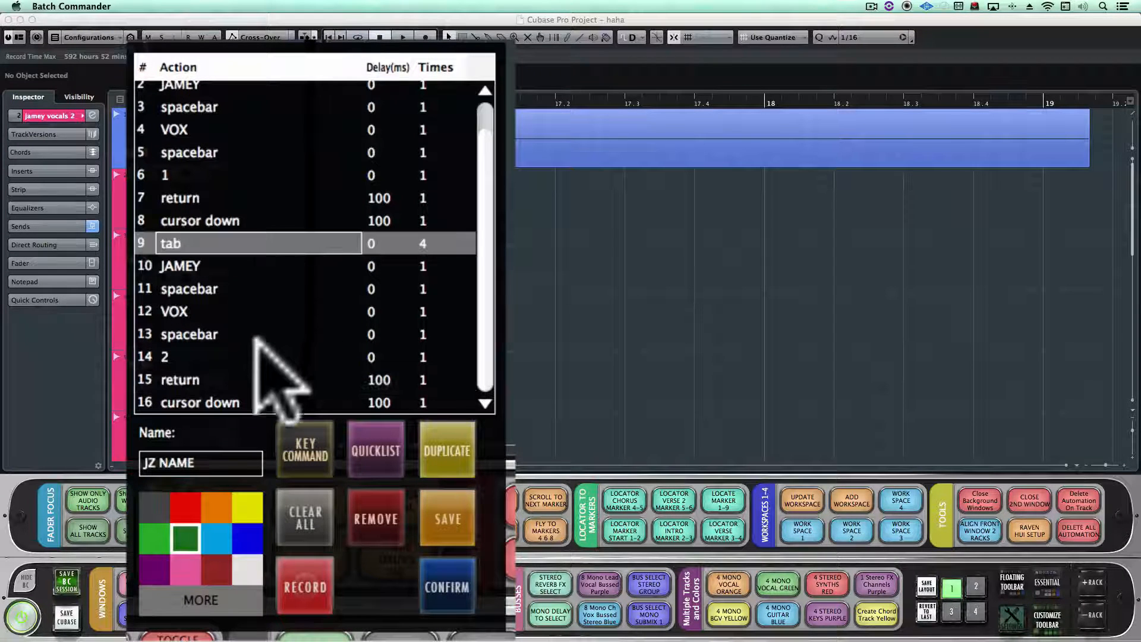
{"action": "left_click", "coordinate": [247, 402], "text": "shift"}
{"action": "left_click", "coordinate": [452, 461]}
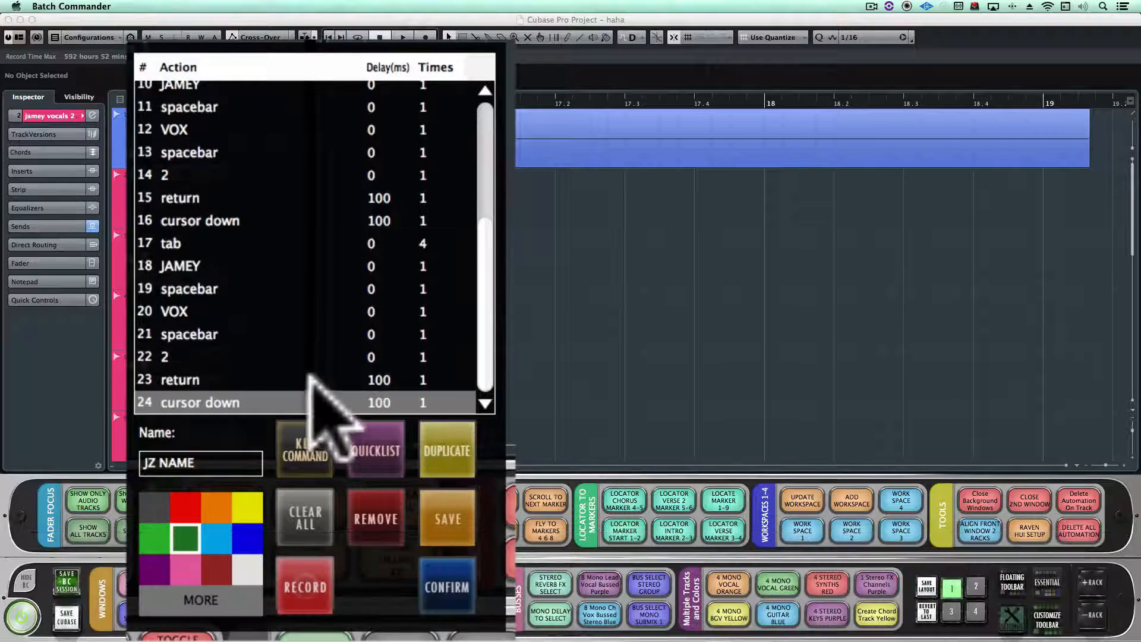
{"action": "key", "text": "Up"}
{"action": "key", "text": "Up"}
{"action": "left_click", "coordinate": [305, 450]}
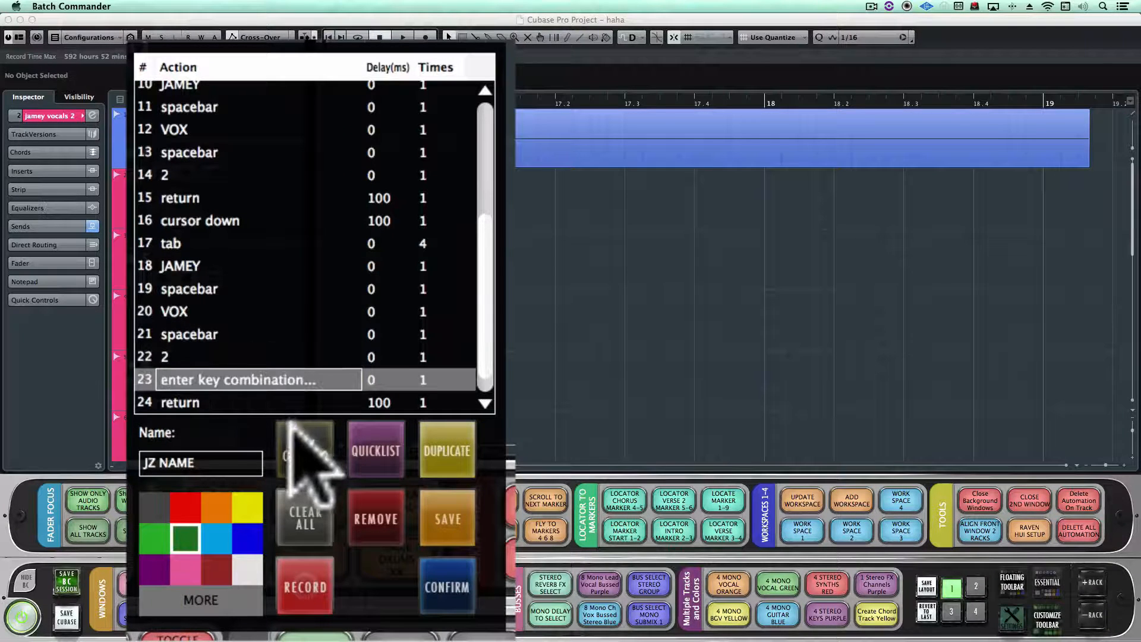
{"action": "key", "text": "3"}
{"action": "double_click", "coordinate": [250, 357]}
{"action": "left_click", "coordinate": [346, 493]}
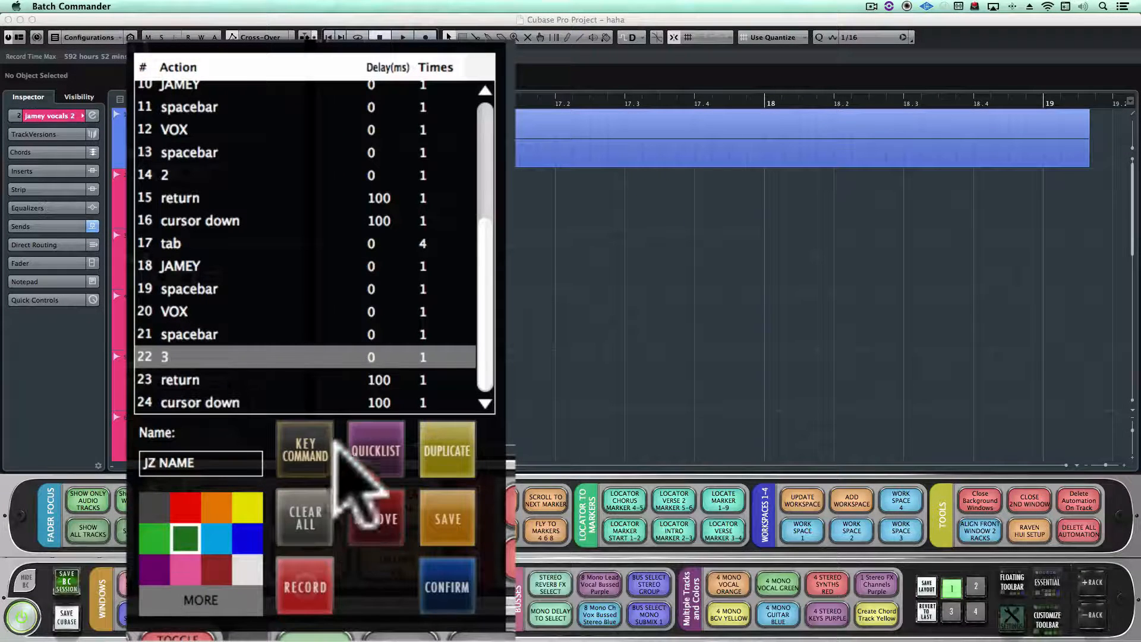
- Duplicate the third naming block and replace the track number in the copy with 4
{"action": "left_click", "coordinate": [293, 241], "text": "shift"}
{"action": "left_click", "coordinate": [450, 468]}
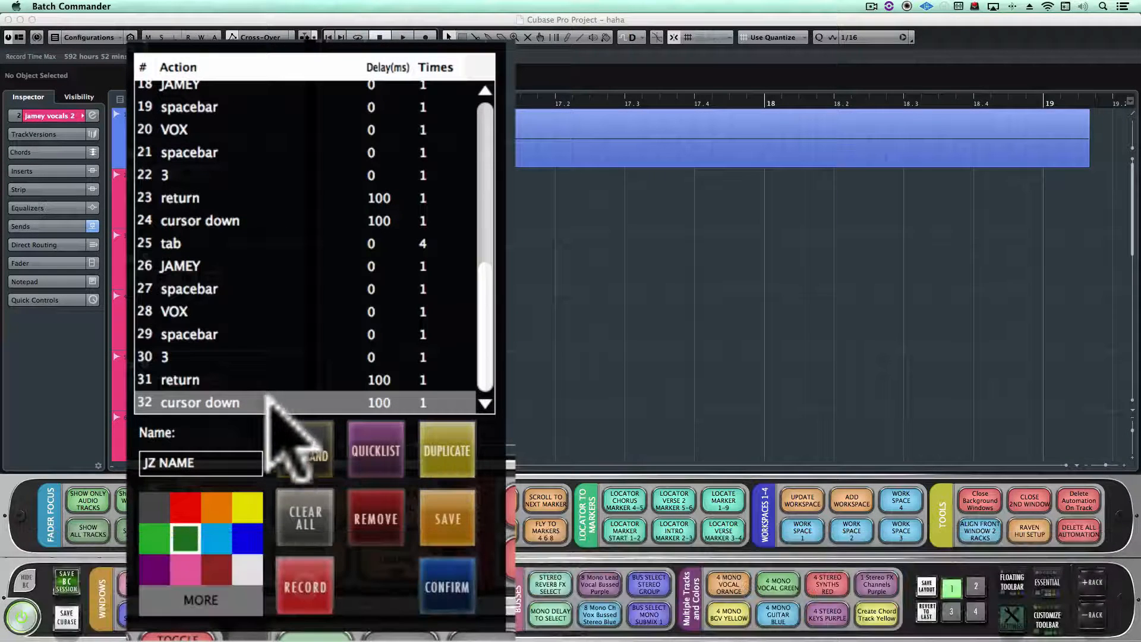
{"action": "double_click", "coordinate": [241, 357]}
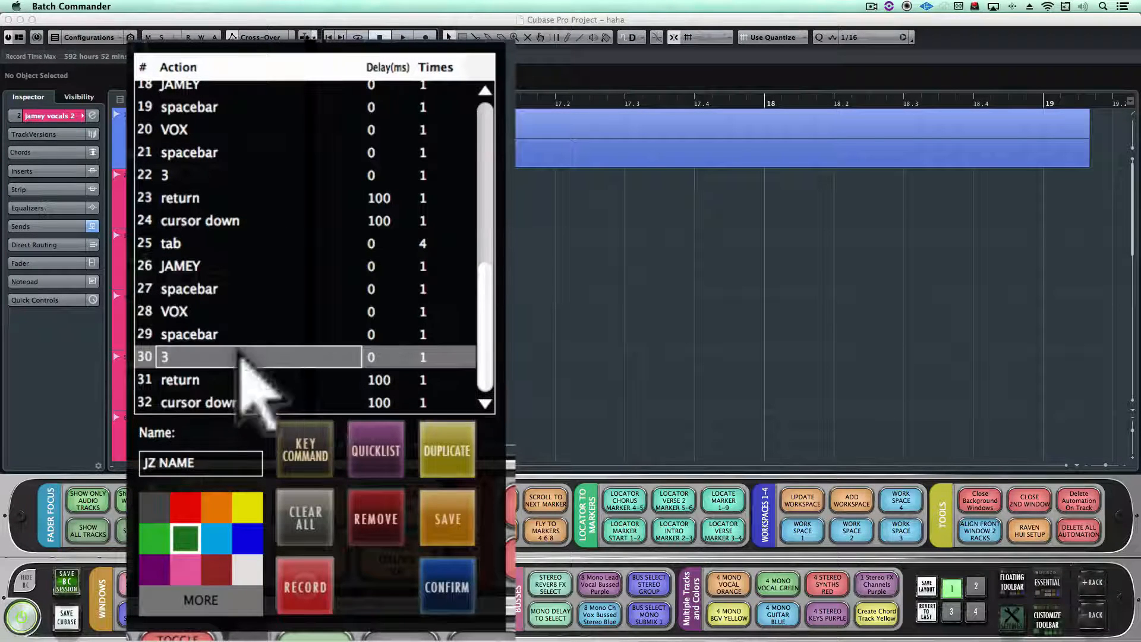
{"action": "left_click", "coordinate": [287, 427]}
{"action": "key", "text": "4"}
{"action": "left_click", "coordinate": [275, 357]}
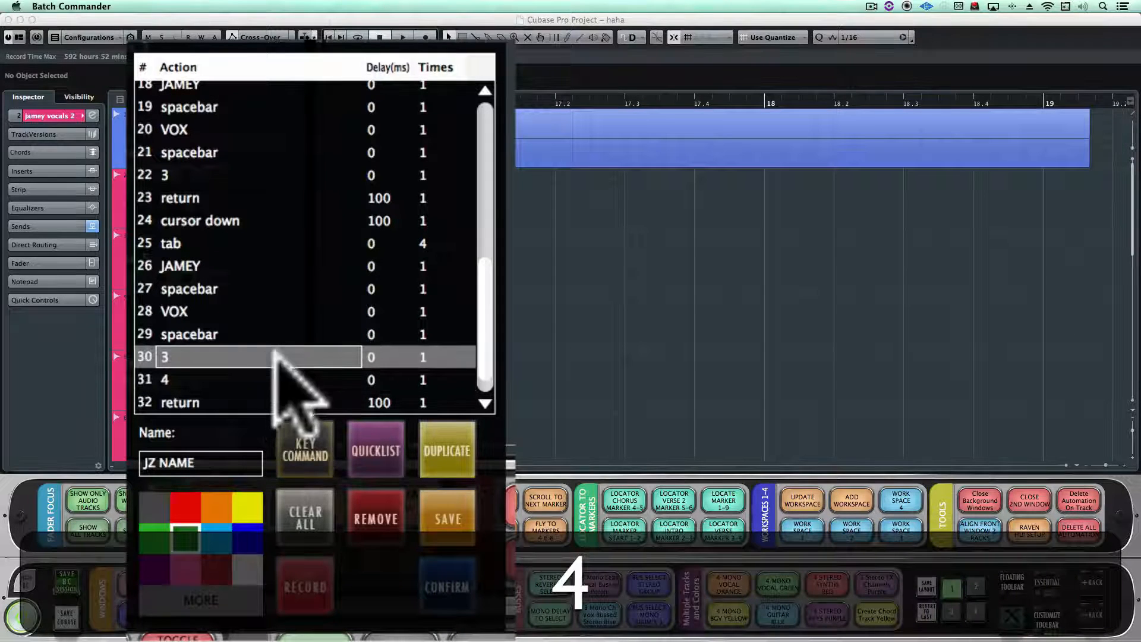
{"action": "left_click", "coordinate": [375, 518]}
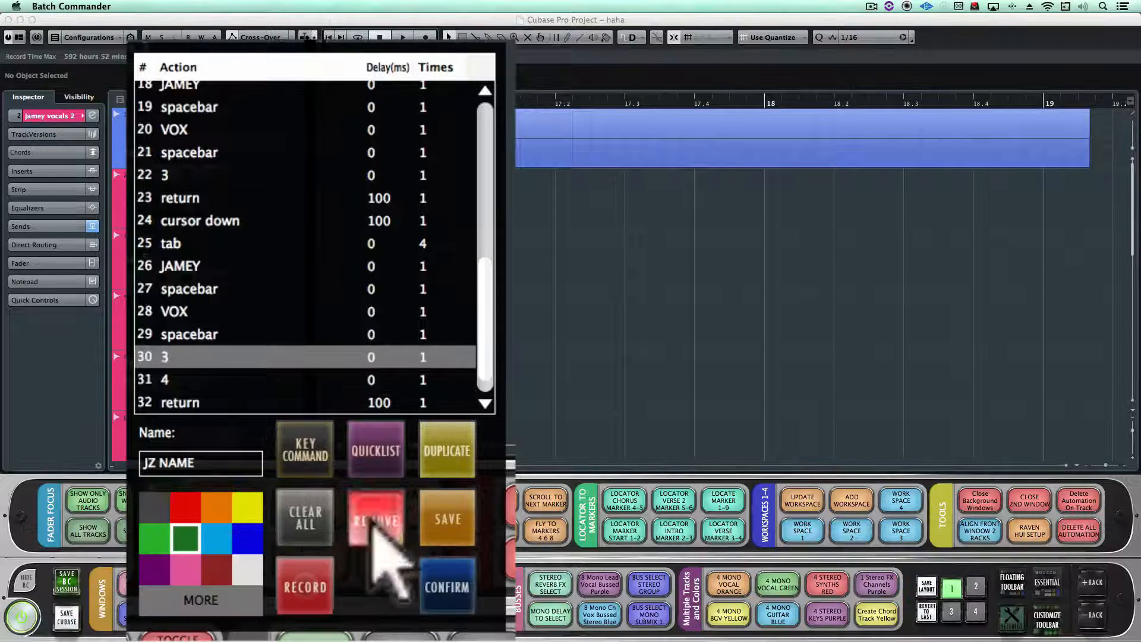
- Remove the final cursor down action and confirm the JZ NAME macro
{"action": "left_click", "coordinate": [301, 402]}
{"action": "left_click", "coordinate": [376, 524]}
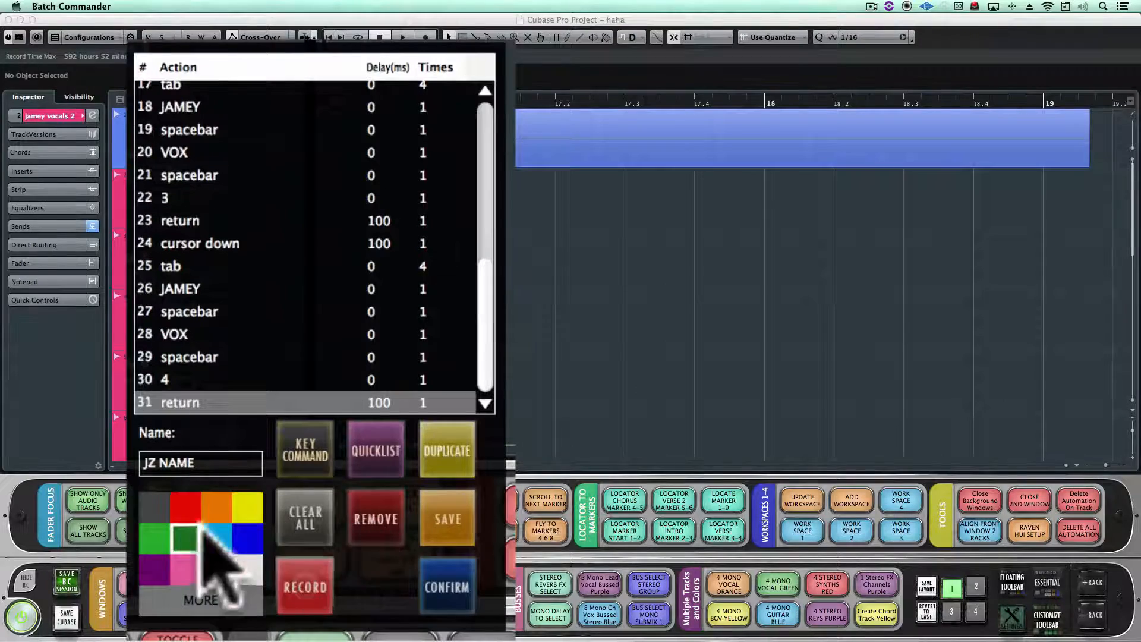
{"action": "left_click", "coordinate": [394, 538]}
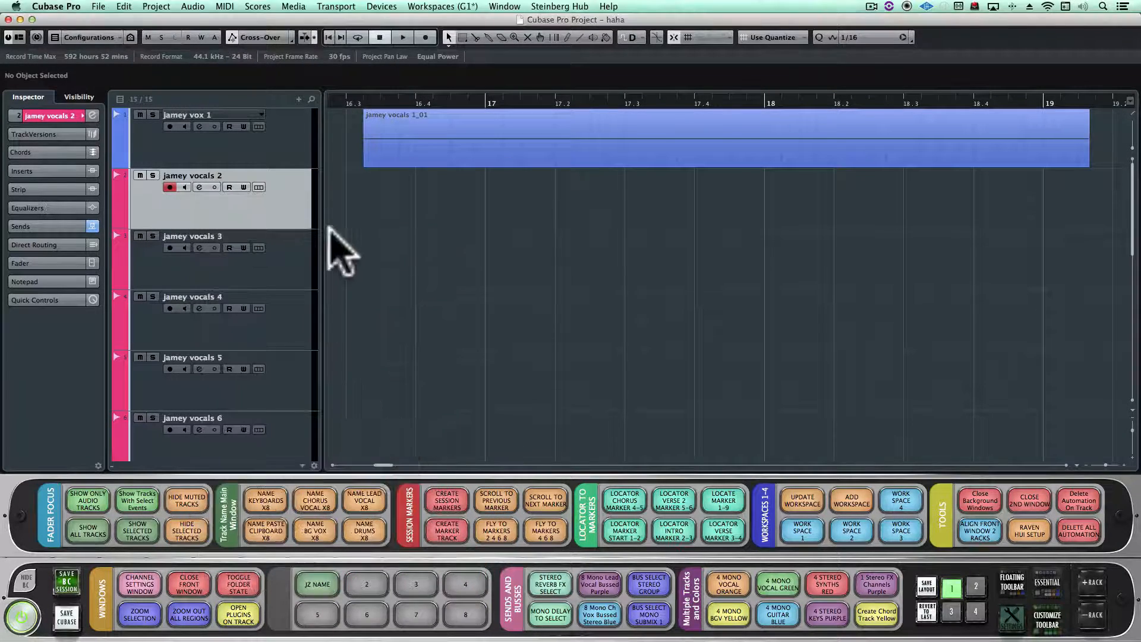
- Run the JZ NAME macro from the first vocal track, and run it again from the fifth track
{"action": "left_click", "coordinate": [290, 144]}
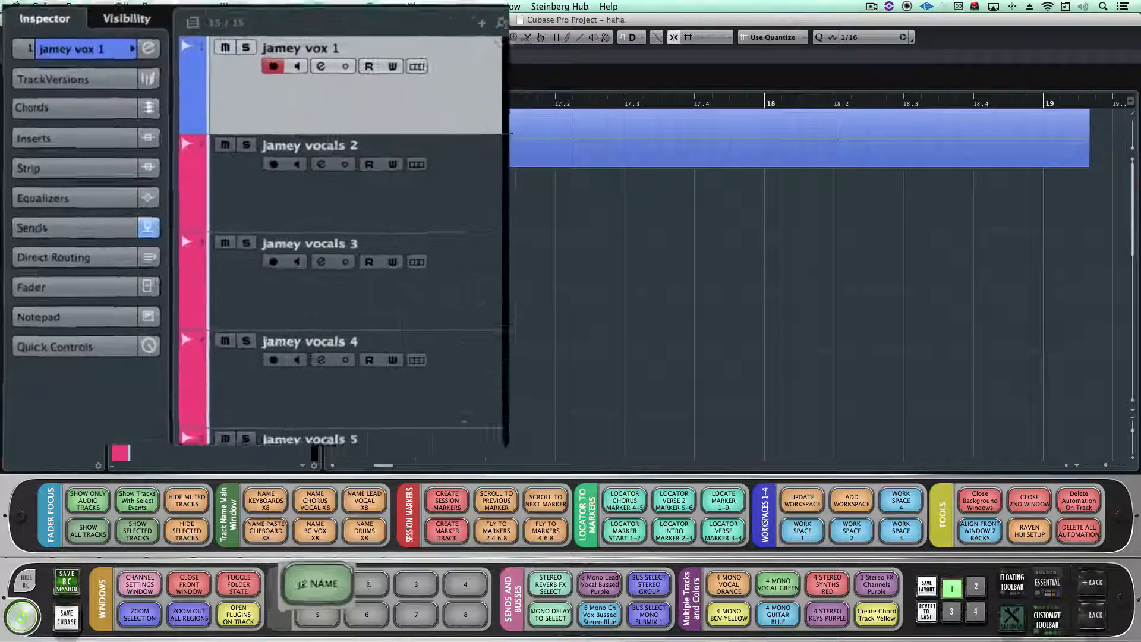
{"action": "left_click", "coordinate": [326, 569]}
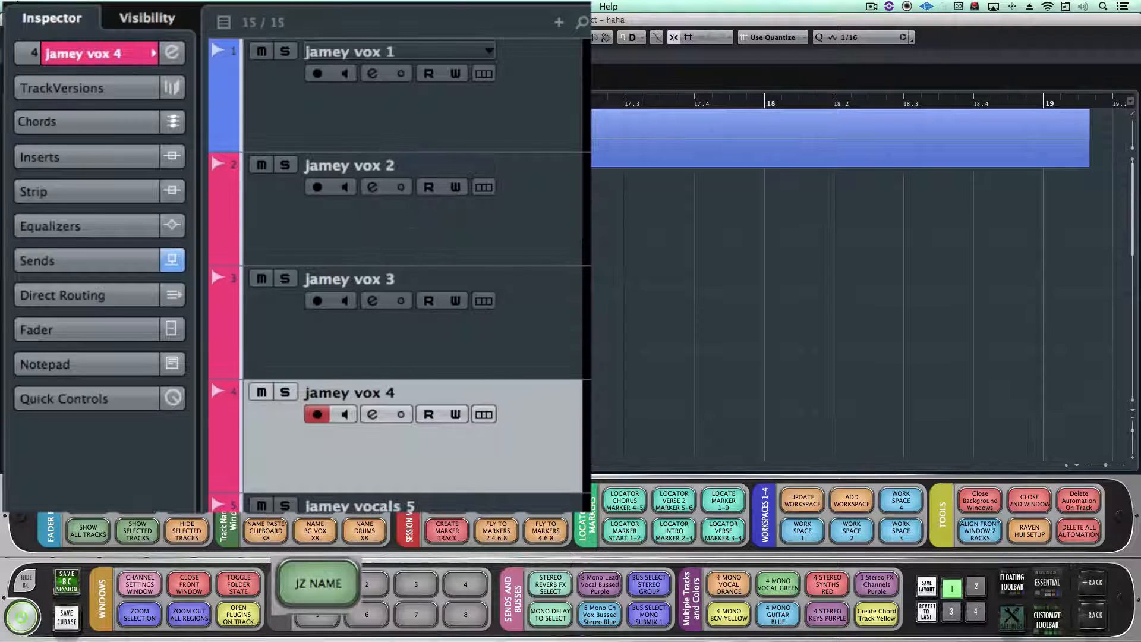
{"action": "scroll", "coordinate": [428, 277], "scroll_direction": "down", "scroll_amount": 1}
{"action": "scroll", "coordinate": [509, 466], "scroll_direction": "down", "scroll_amount": 5}
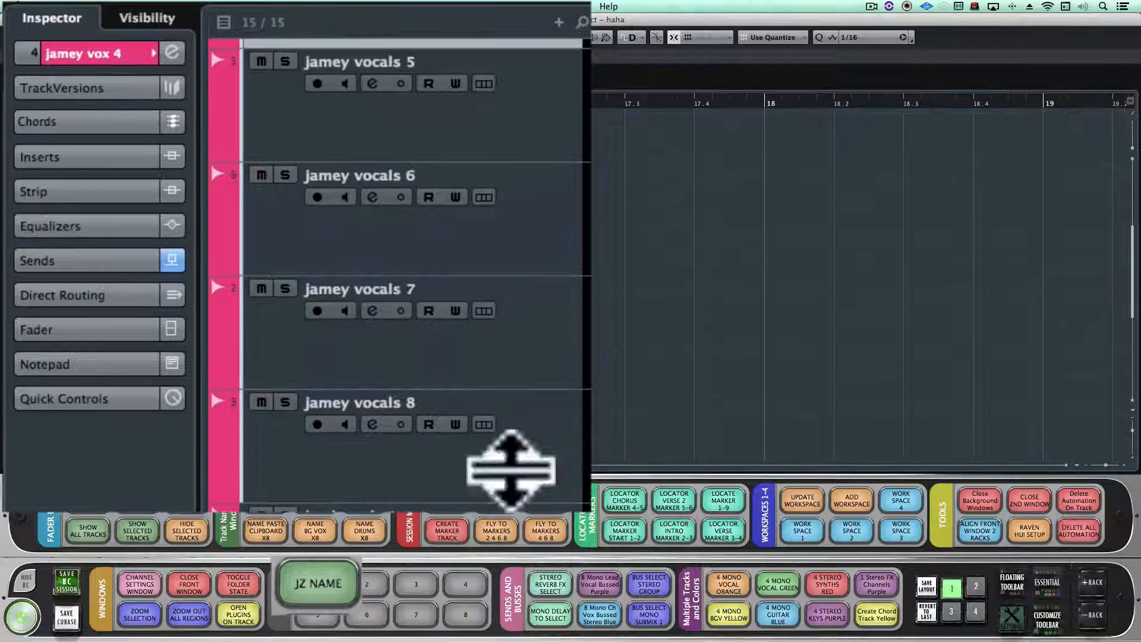
{"action": "left_click", "coordinate": [532, 100]}
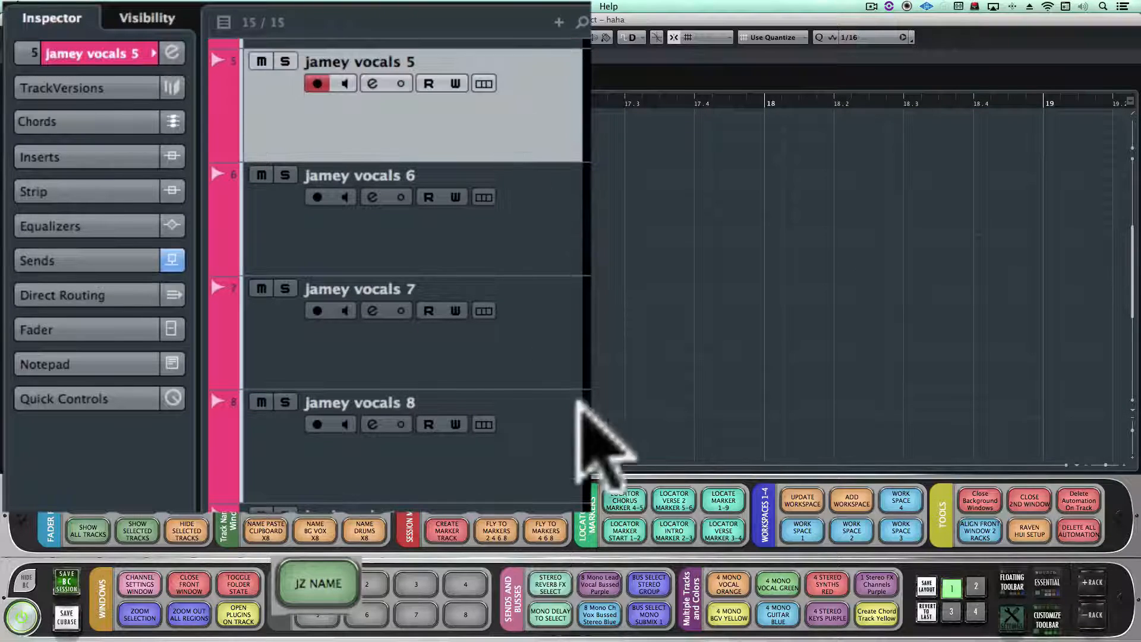
{"action": "left_click", "coordinate": [330, 592]}
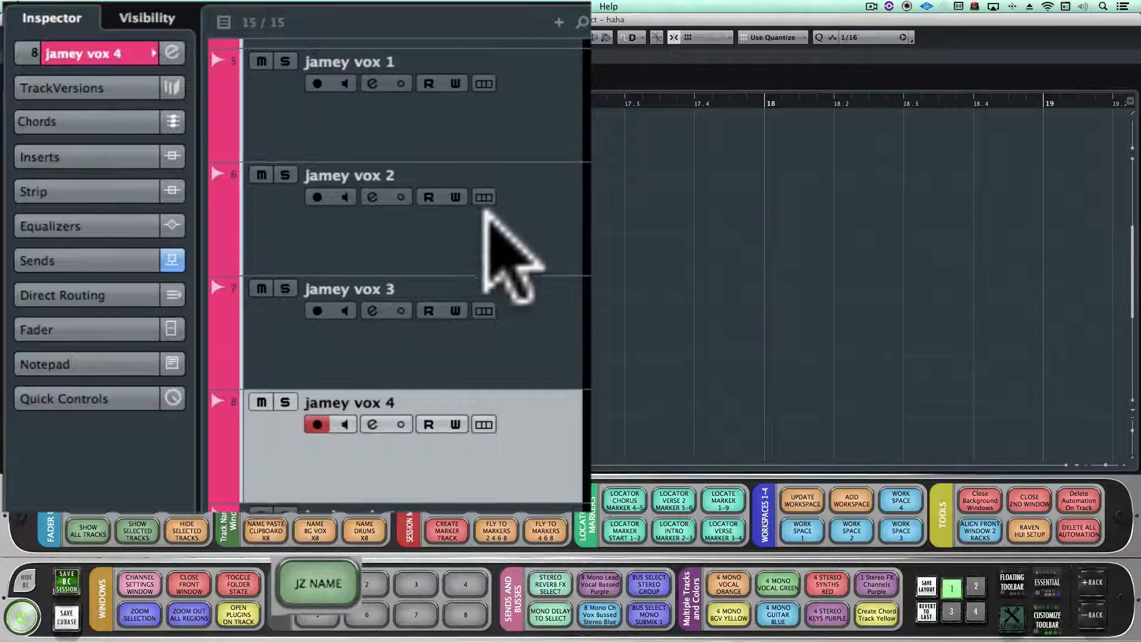
- Select the first track and its audio event, and twice open and close the event's Fade-In value for editing
{"action": "scroll", "coordinate": [523, 407], "scroll_direction": "up", "scroll_amount": 5}
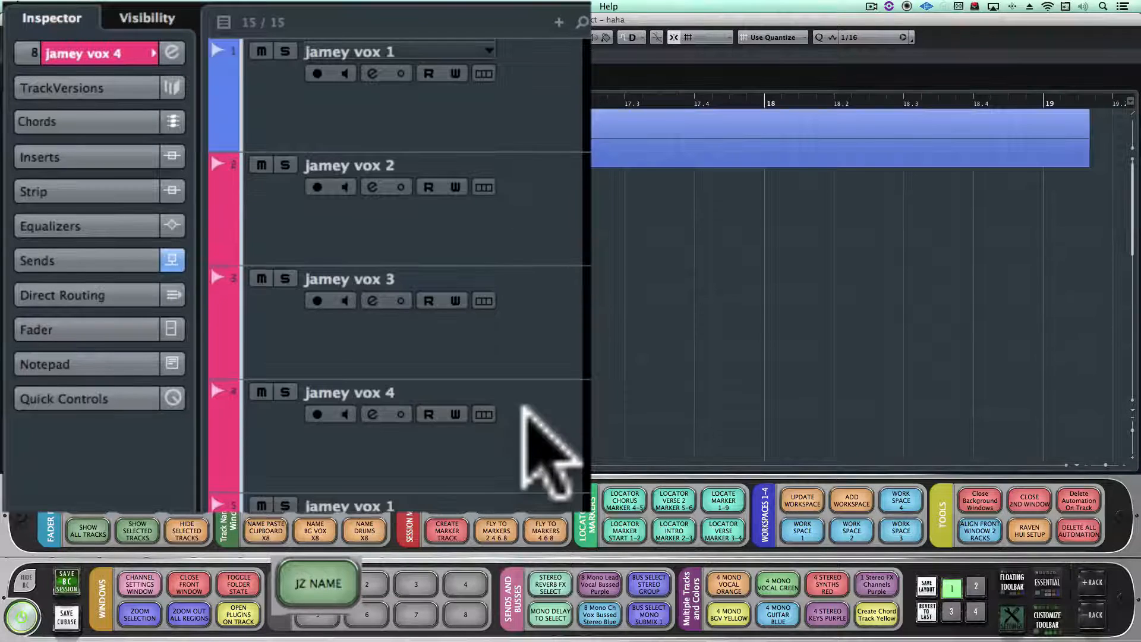
{"action": "left_click", "coordinate": [566, 106]}
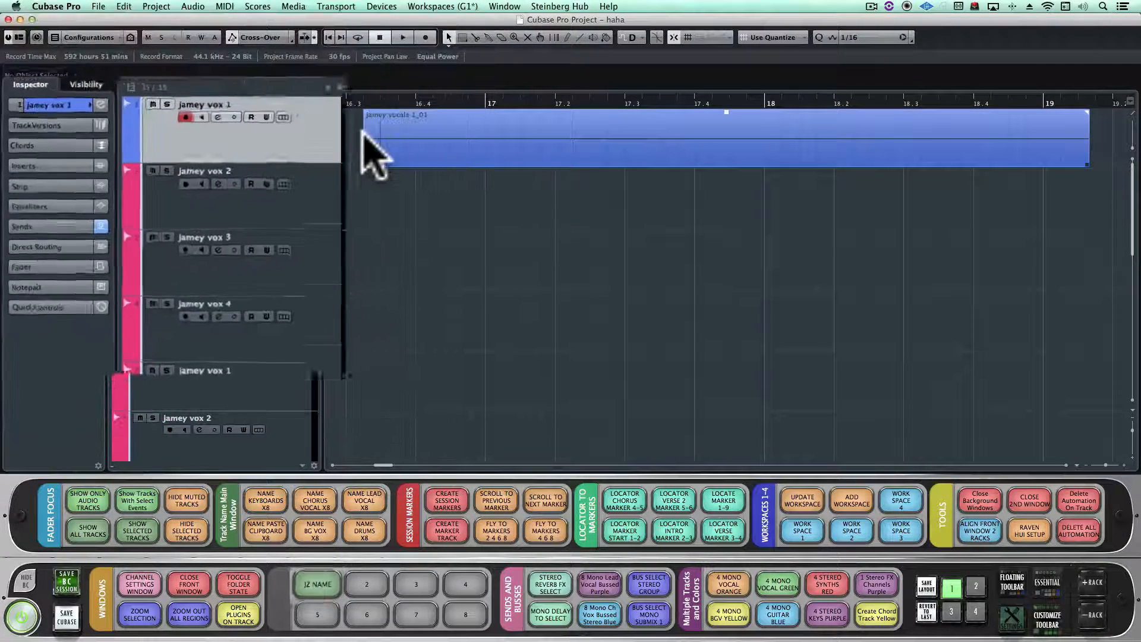
{"action": "left_click", "coordinate": [440, 144]}
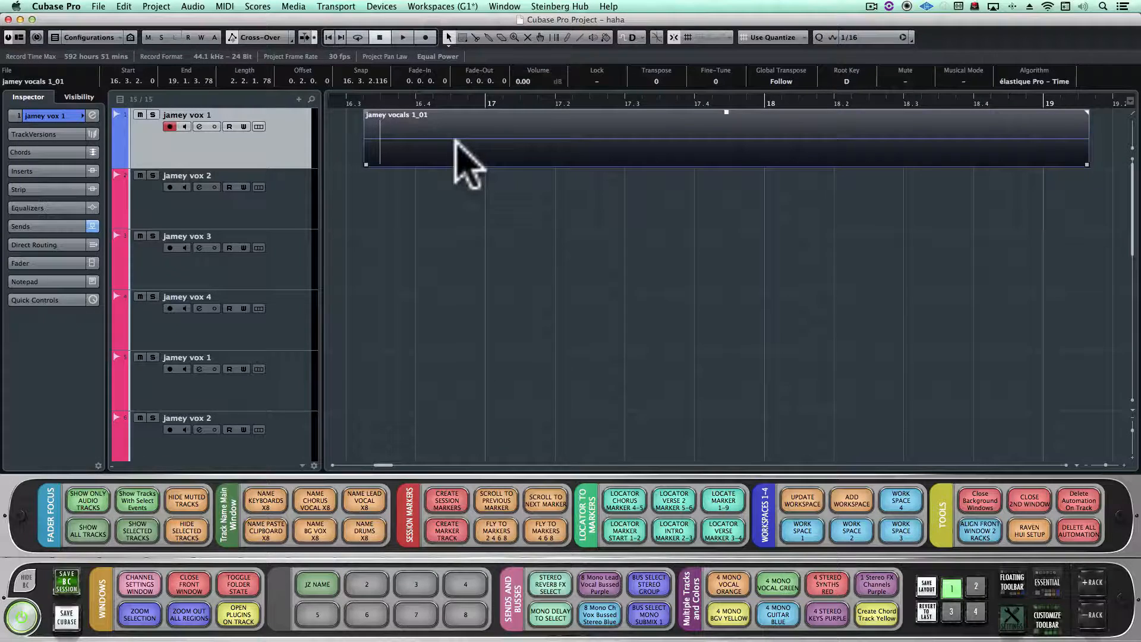
{"action": "key", "text": "Tab"}
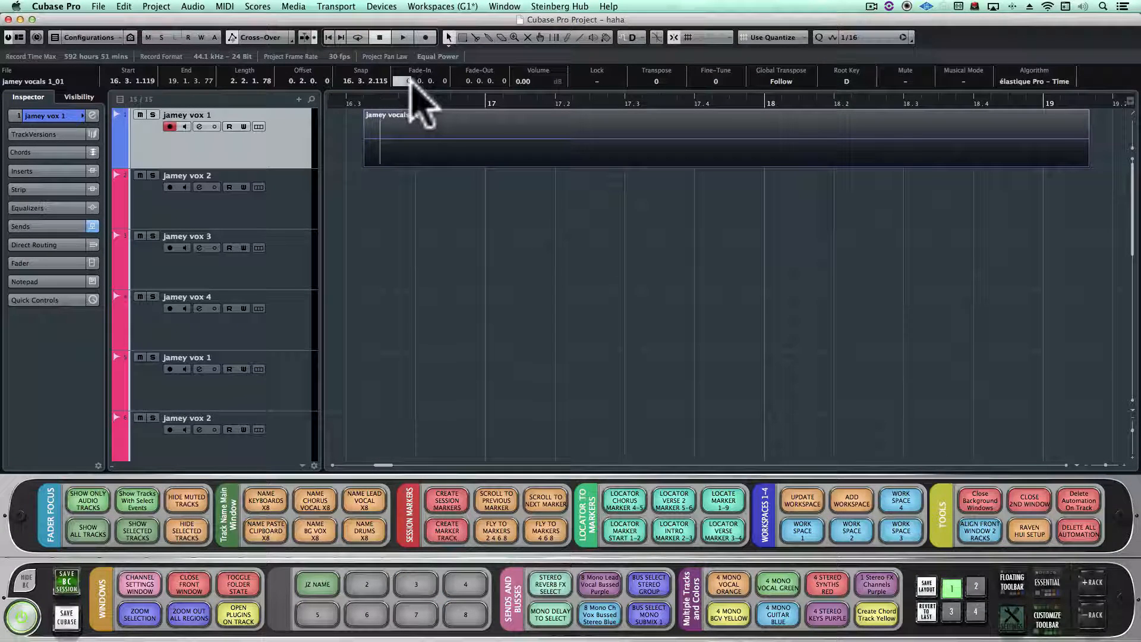
{"action": "key", "text": "Return"}
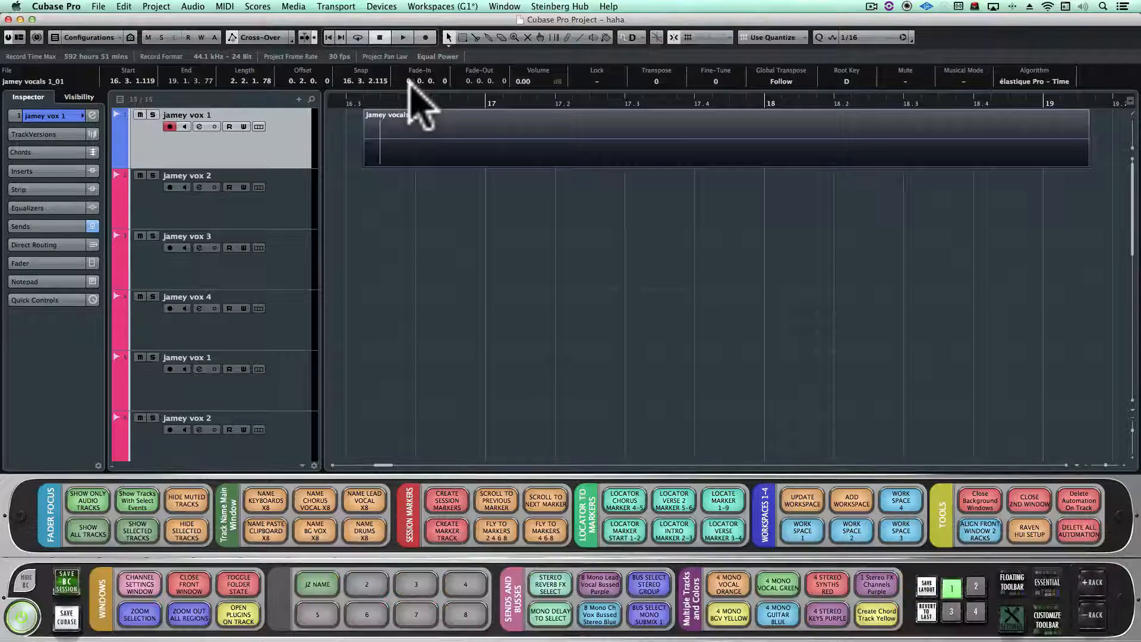
{"action": "key", "text": "Tab"}
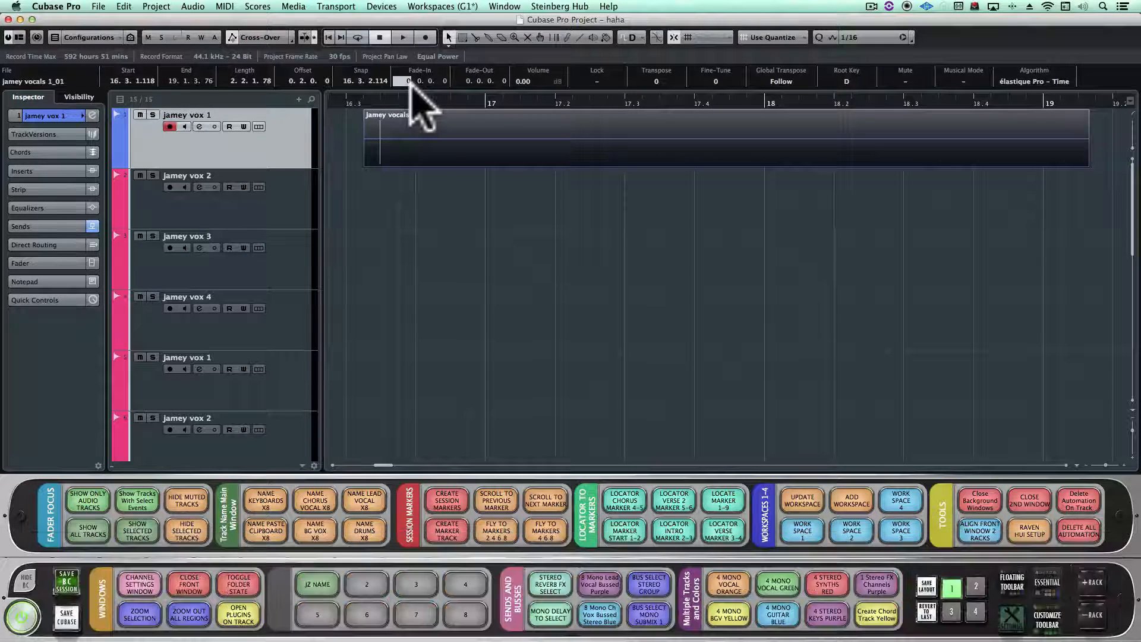
{"action": "key", "text": "Return"}
- Open empty macro button 5 for editing and add a shift + tab key command repeated 4 times
{"action": "left_click", "coordinate": [332, 614]}
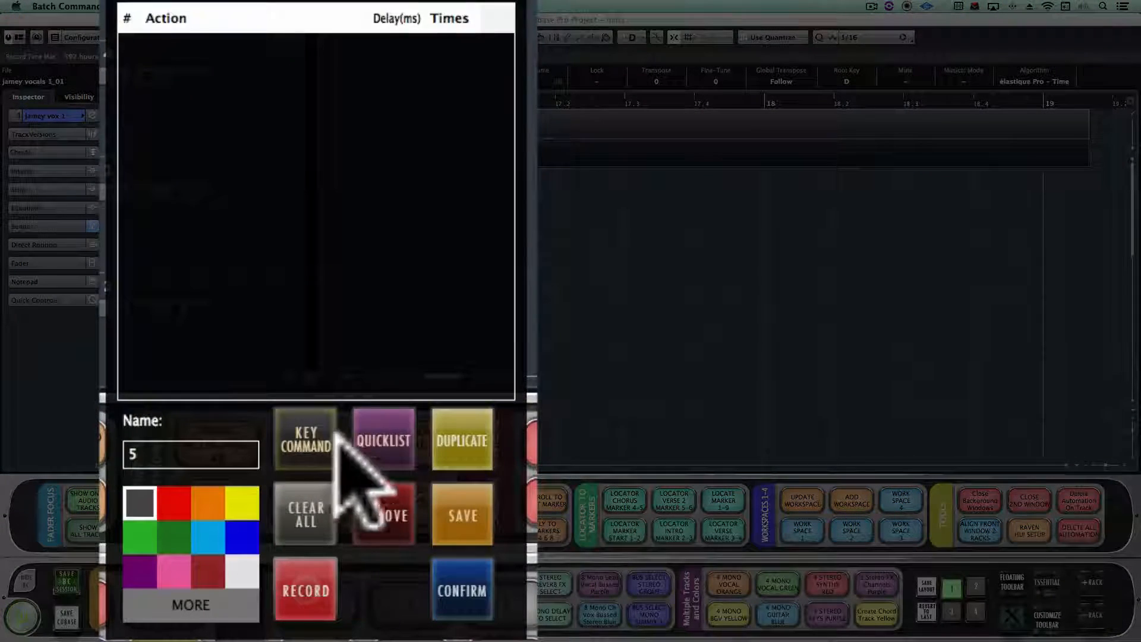
{"action": "left_click", "coordinate": [318, 427]}
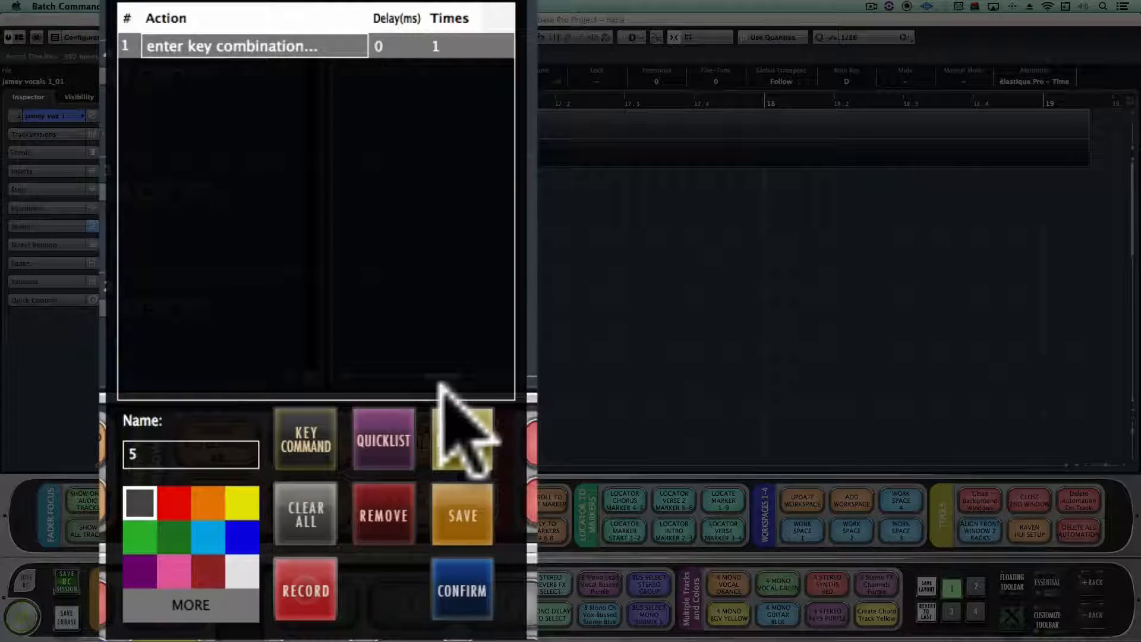
{"action": "key", "text": "shift+Tab"}
{"action": "double_click", "coordinate": [447, 46]}
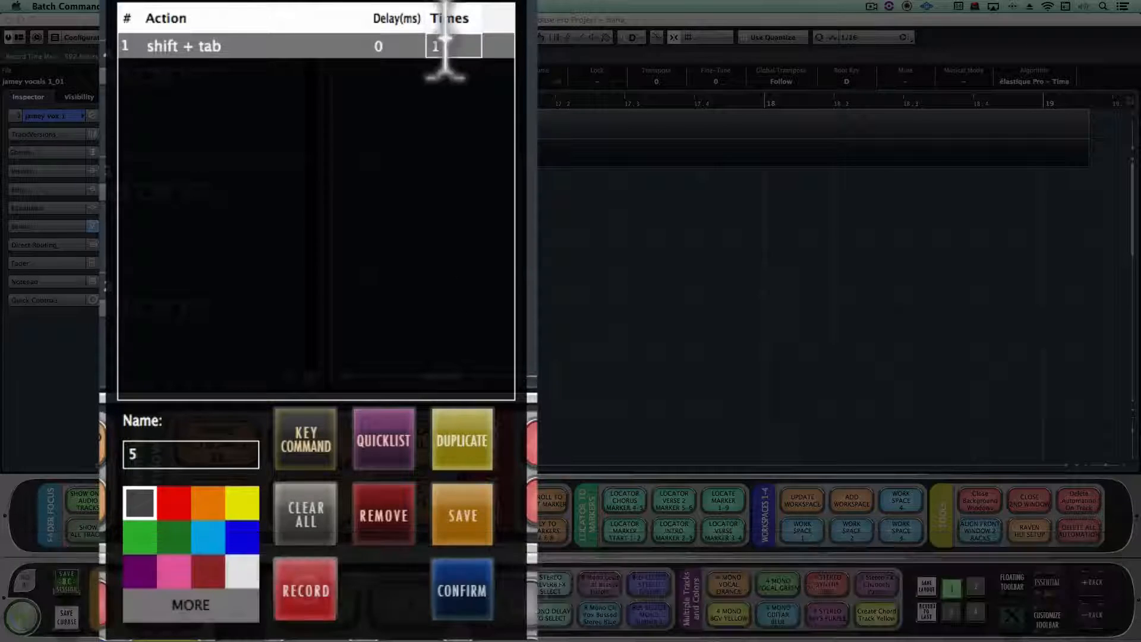
{"action": "key", "text": "BackSpace"}
{"action": "type", "text": "4"}
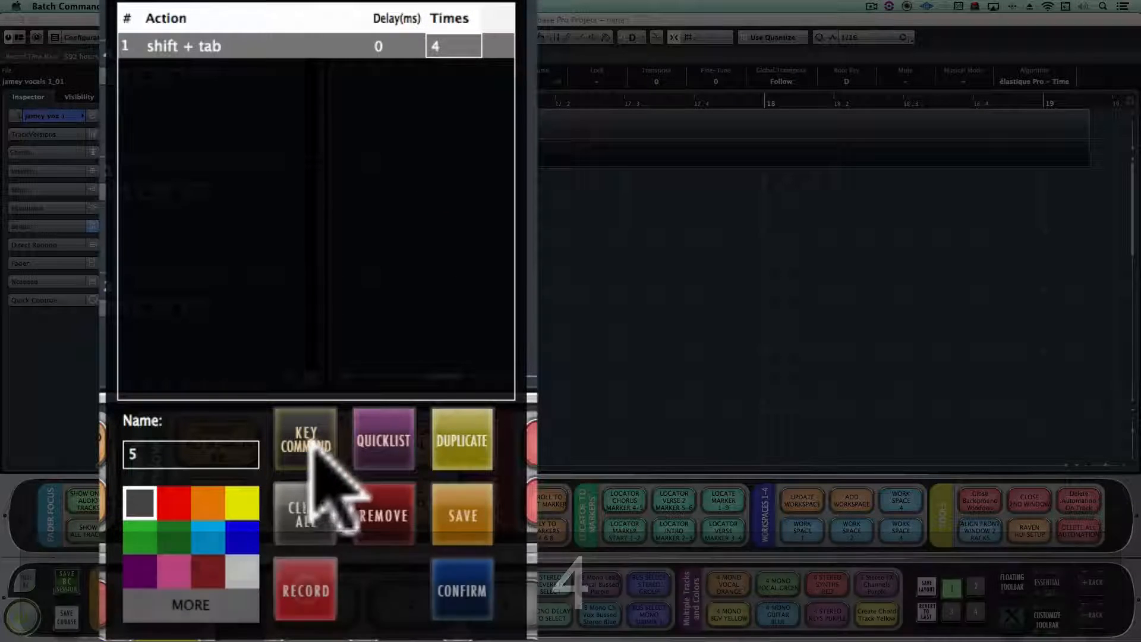
- Add a return action and a tab action repeated 11 times to macro button 5, and confirm the macro
{"action": "left_click", "coordinate": [311, 440]}
{"action": "key", "text": "Return"}
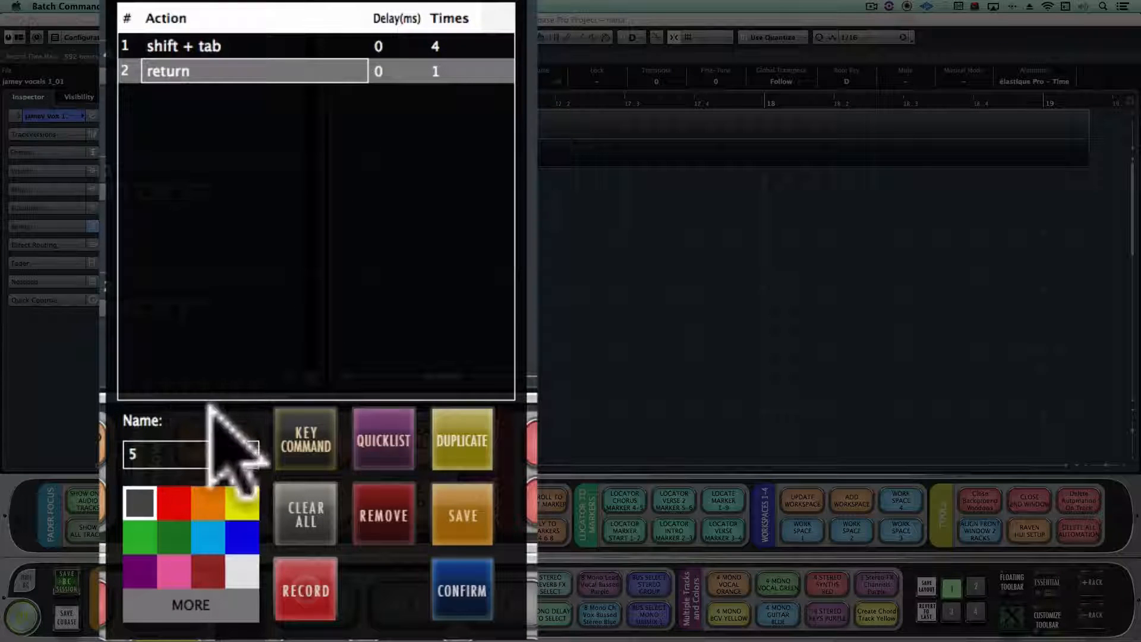
{"action": "left_click", "coordinate": [304, 452]}
{"action": "key", "text": "Tab"}
{"action": "left_click", "coordinate": [469, 98]}
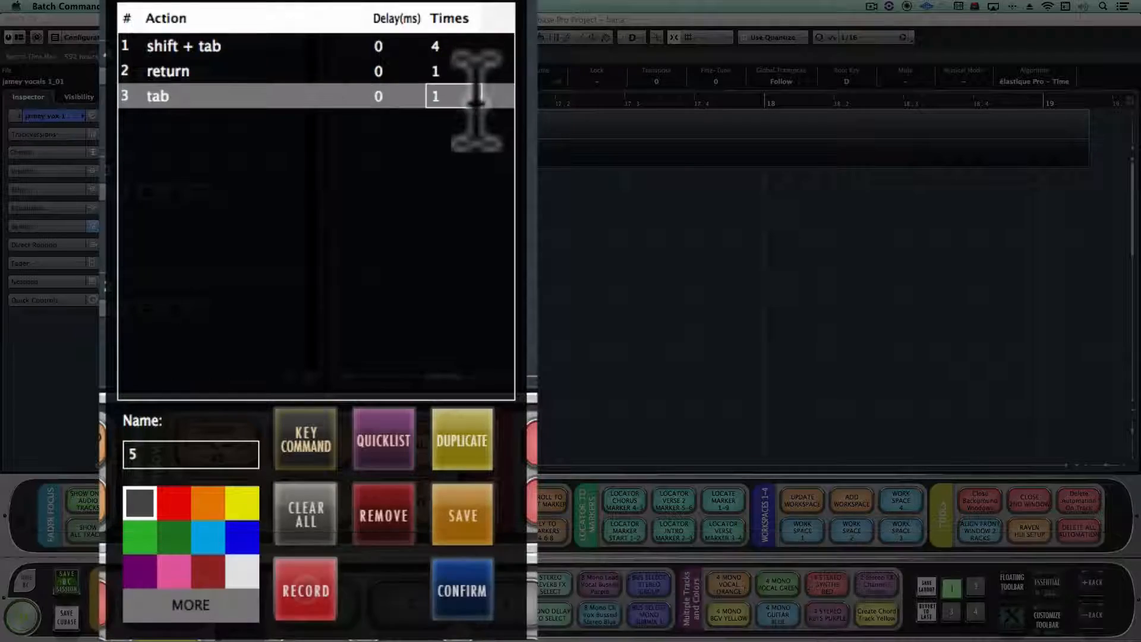
{"action": "type", "text": "1"}
{"action": "left_click", "coordinate": [462, 590]}
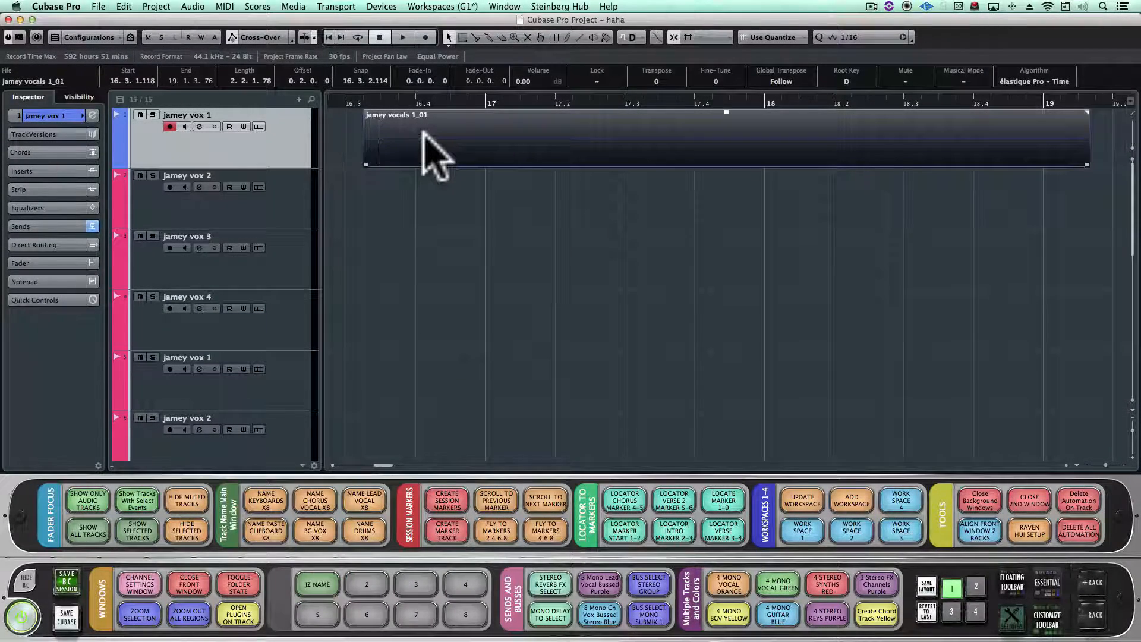
- Rename macro button 5 as FADES, colour it orange and confirm the change
{"action": "key", "text": "Left"}
{"action": "key", "text": "Right"}
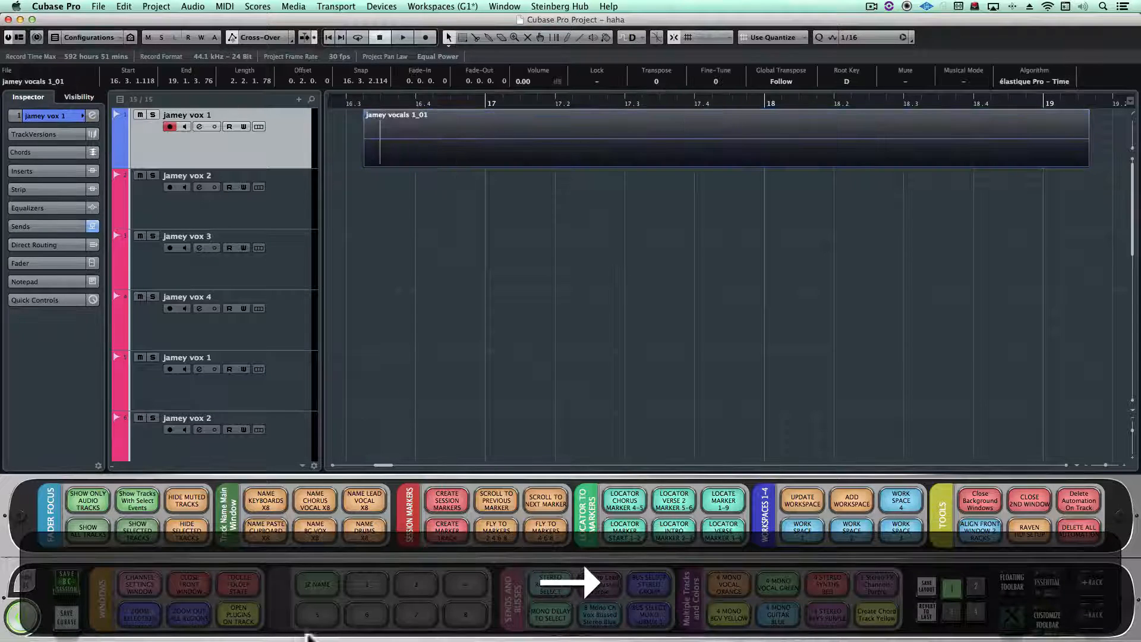
{"action": "right_click", "coordinate": [326, 614]}
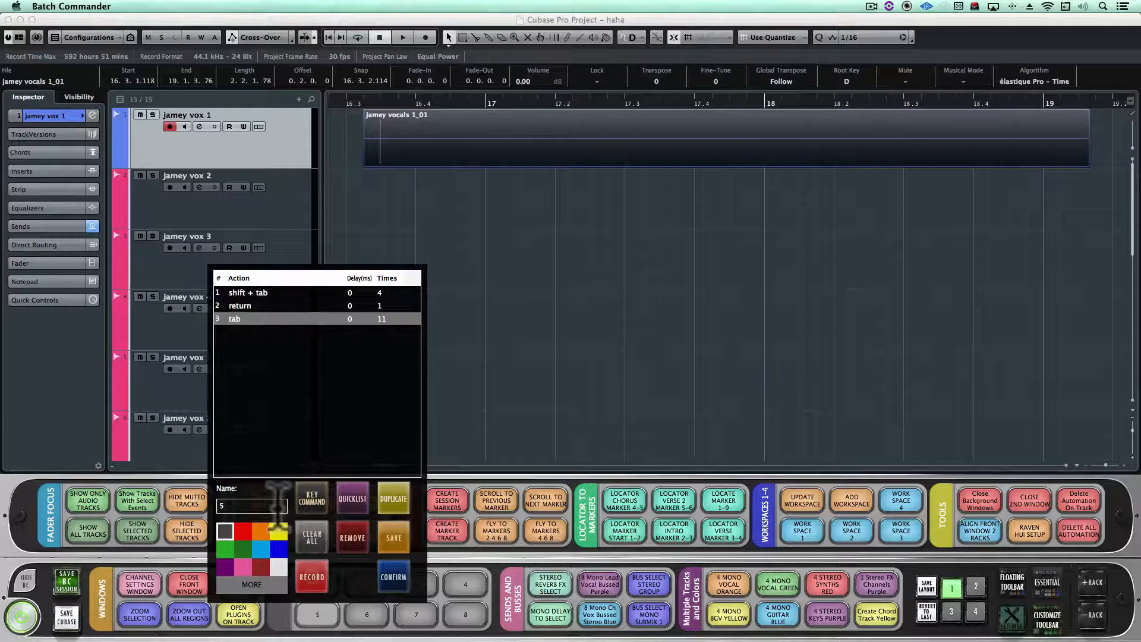
{"action": "key", "text": "BackSpace"}
{"action": "type", "text": "FADES"}
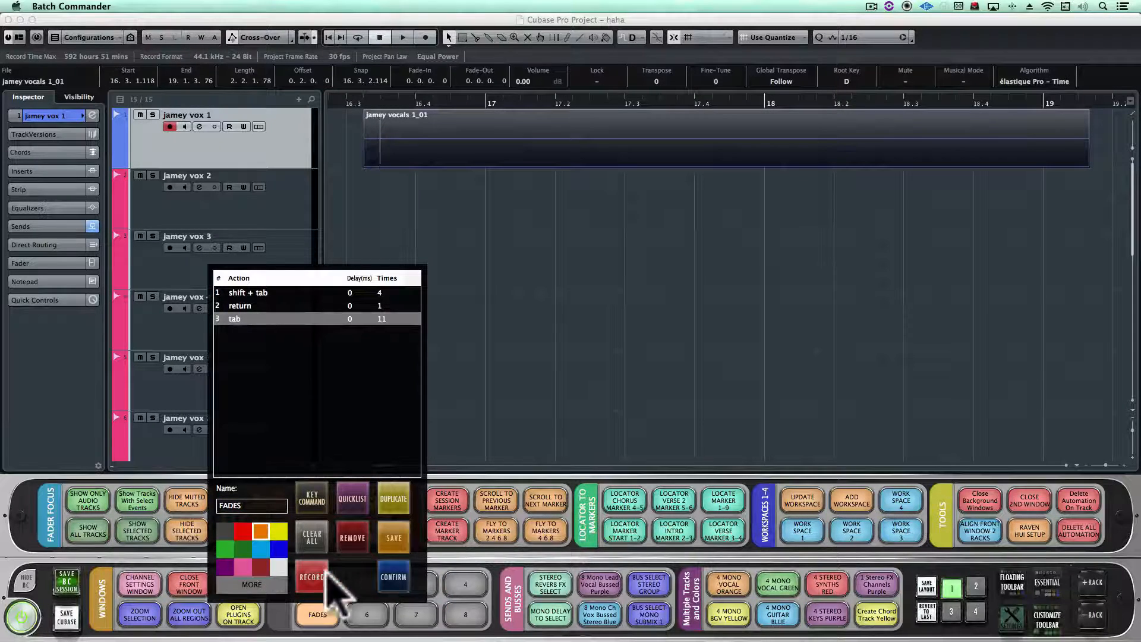
{"action": "left_click", "coordinate": [389, 577]}
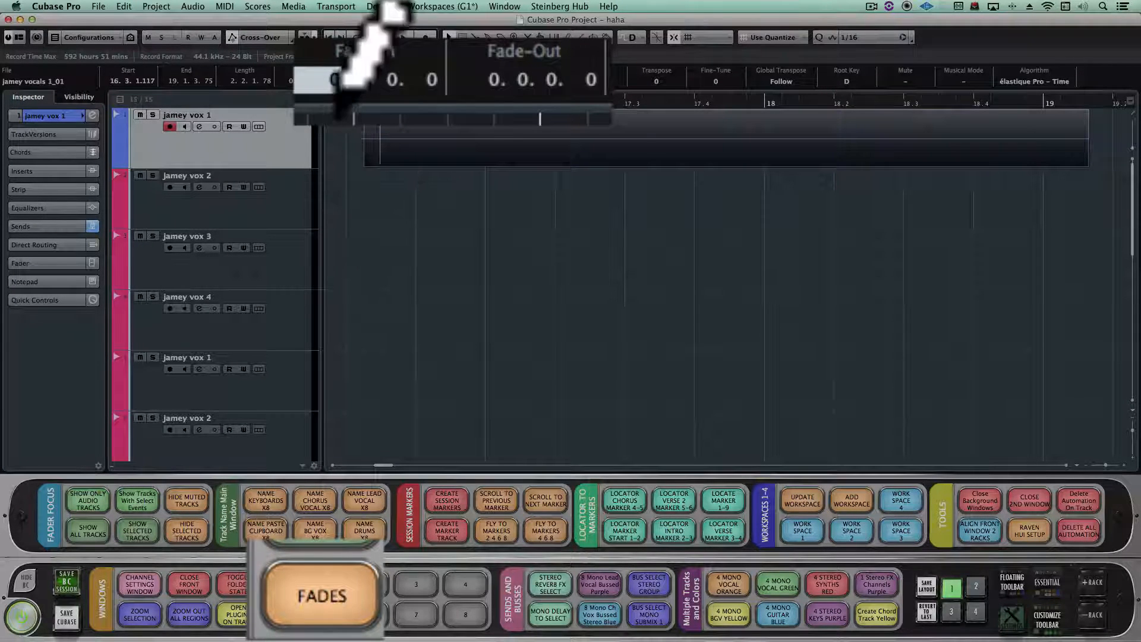
- Set the selected event's Fade-In to 0.0.0.10 in the value field opened by the FADES macro
{"action": "type", "text": "1."}
{"action": "key", "text": "Down"}
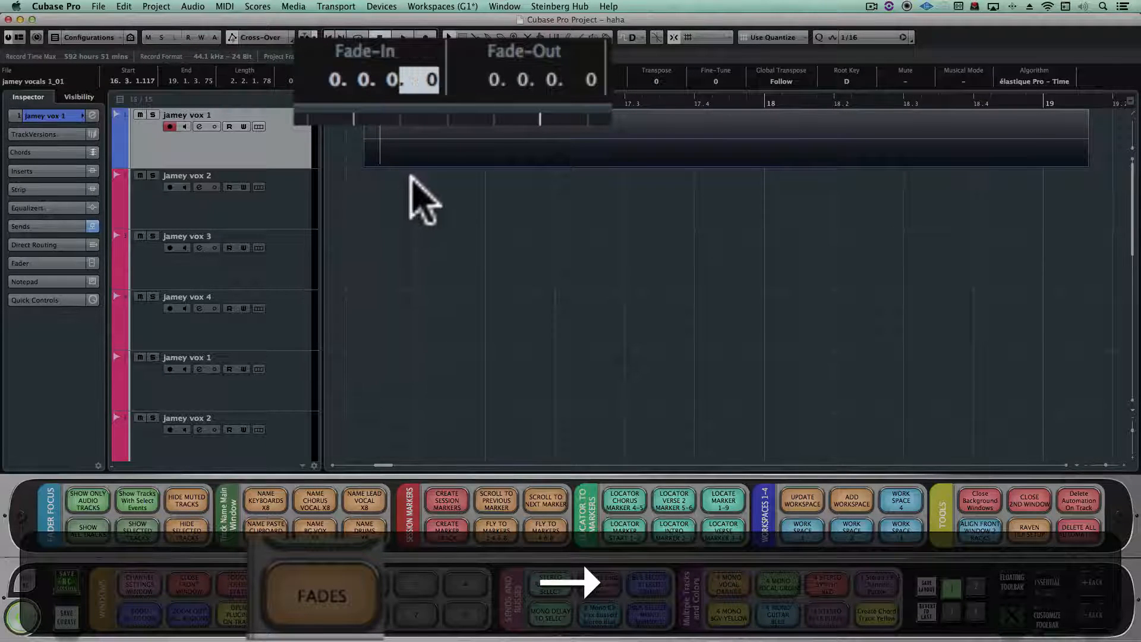
{"action": "key", "text": "Up"}
{"action": "key", "text": "Return"}
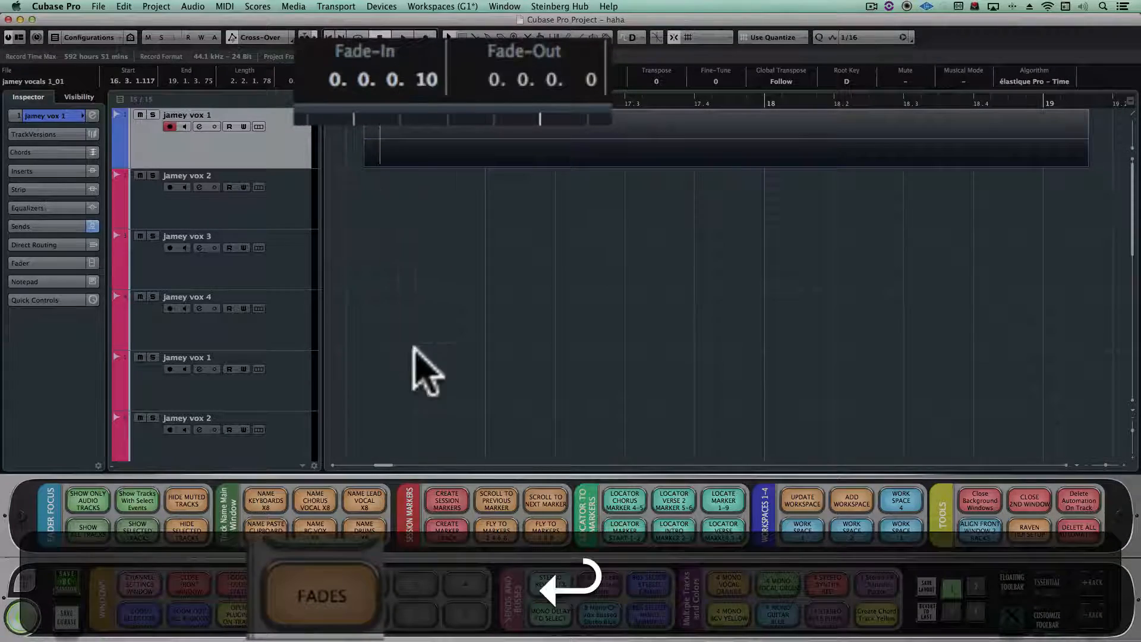
- Reopen the FADES macro for editing and add a cursor right action repeated 3 times
{"action": "right_click", "coordinate": [320, 616]}
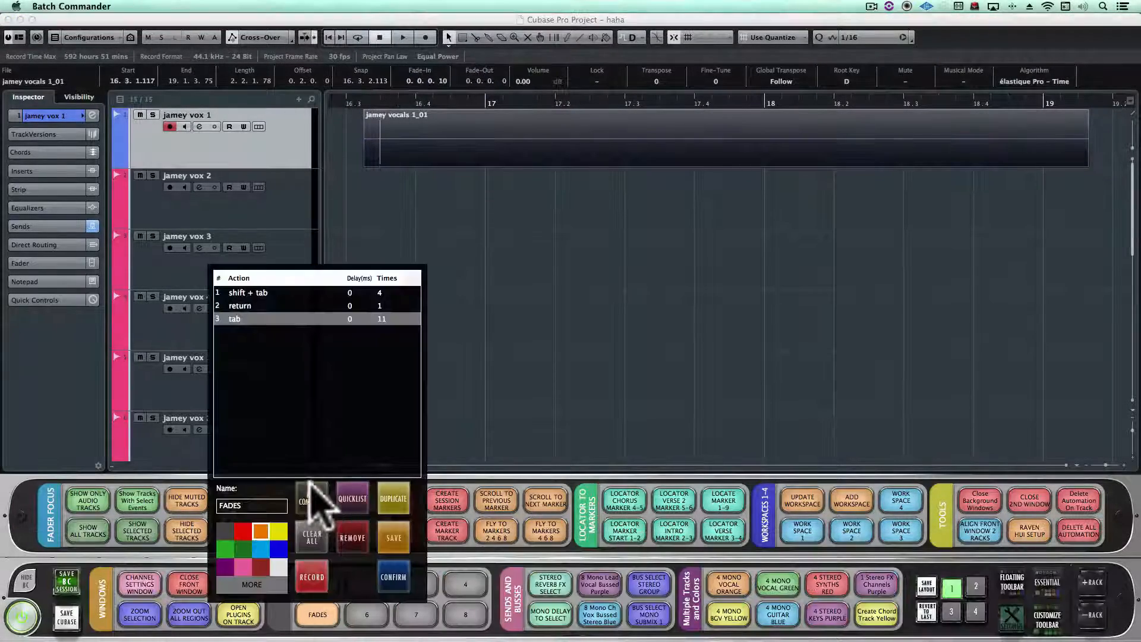
{"action": "left_click", "coordinate": [312, 502]}
{"action": "key", "text": "Right"}
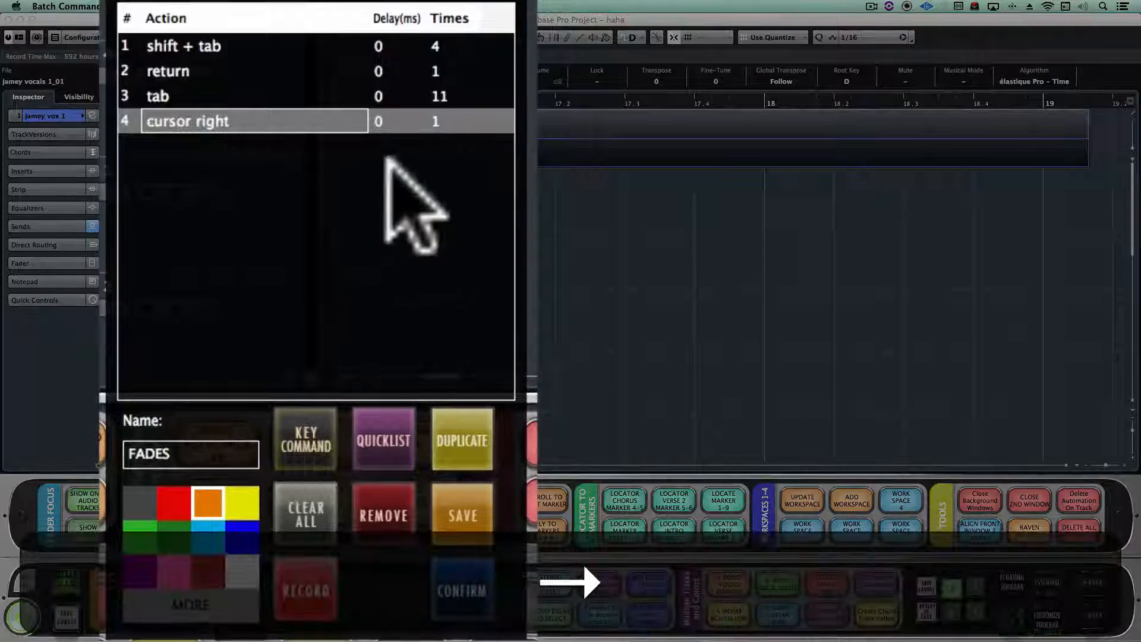
{"action": "left_click", "coordinate": [451, 121]}
{"action": "key", "text": "BackSpace"}
{"action": "type", "text": "3"}
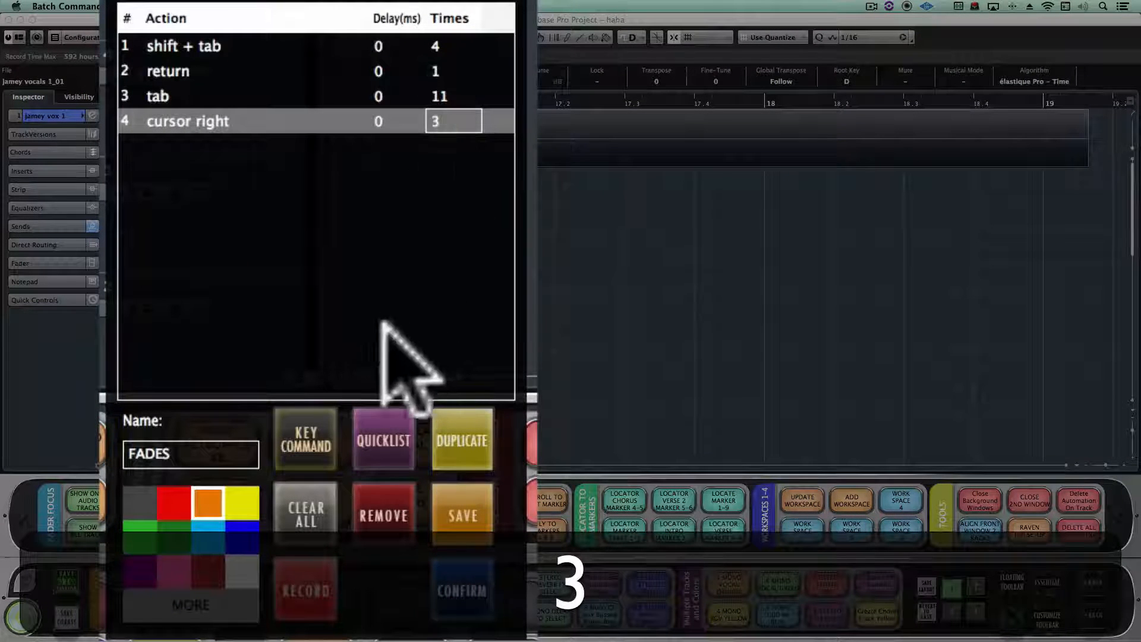
- Add a 10 entry and a return action to the end of the FADES macro, and confirm it
{"action": "left_click", "coordinate": [322, 440]}
{"action": "key", "text": "1"}
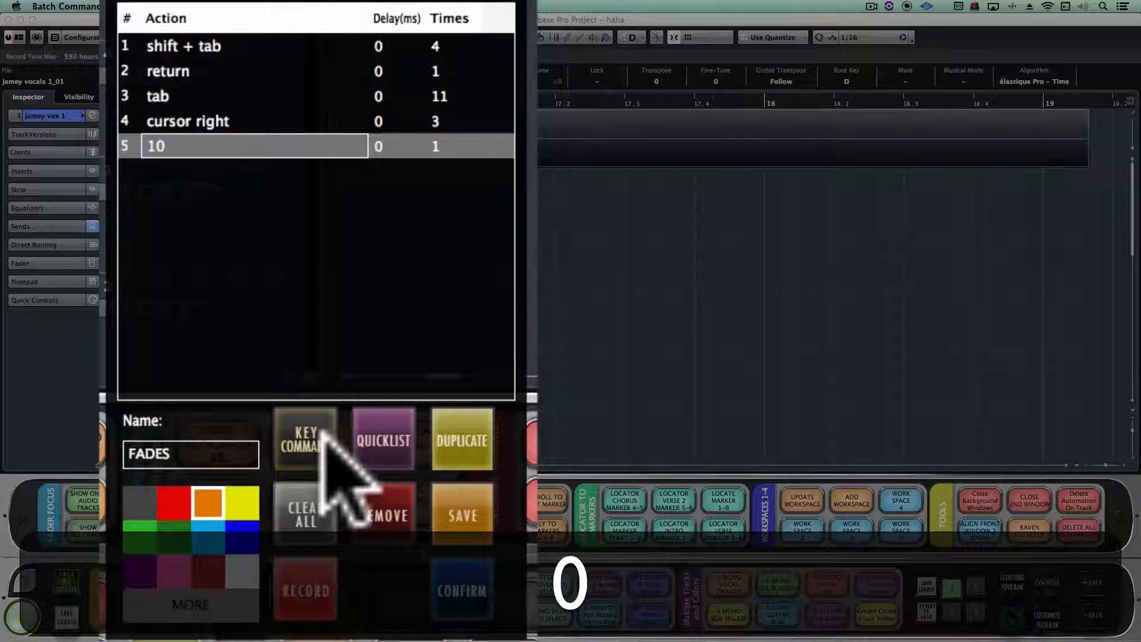
{"action": "left_click", "coordinate": [326, 437]}
{"action": "key", "text": "Return"}
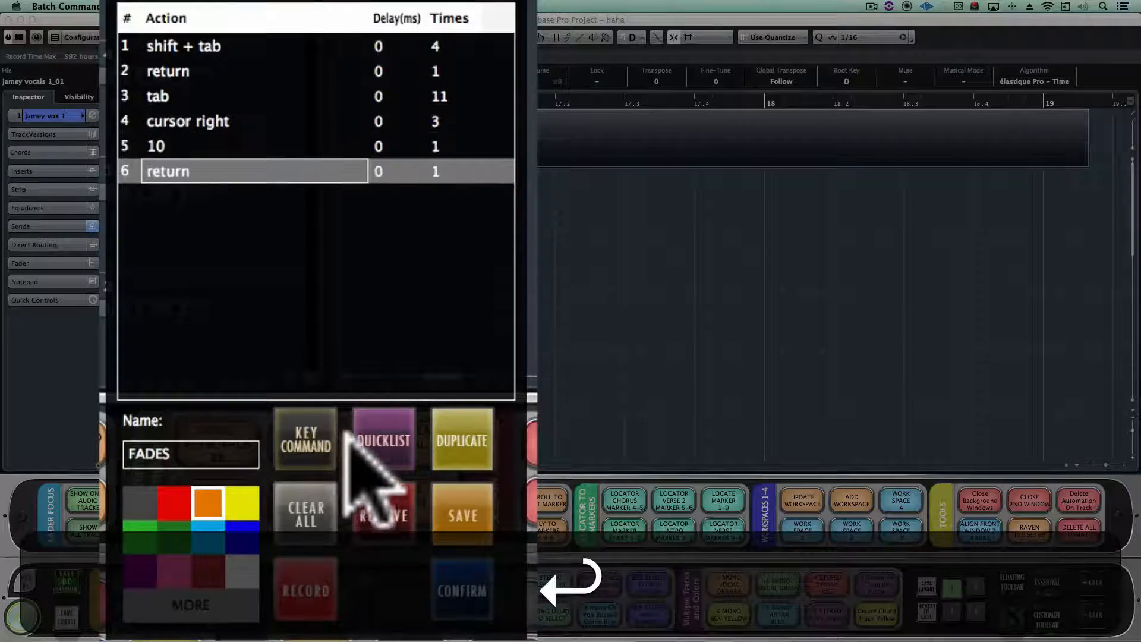
{"action": "left_click", "coordinate": [463, 592]}
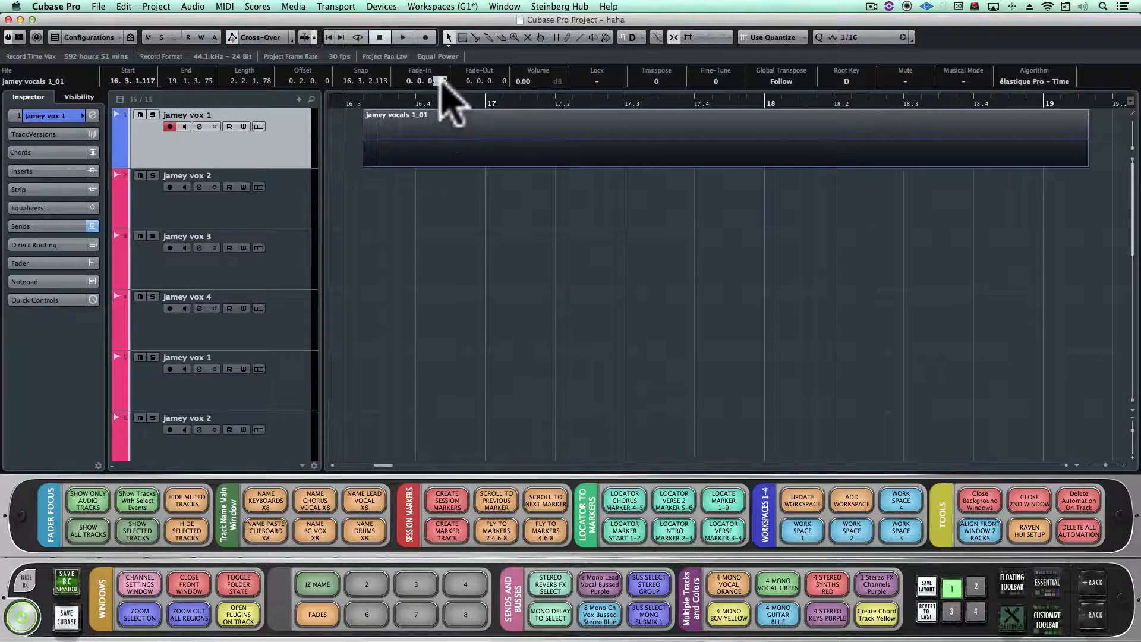
- Reset the event's Fade-In to 0 and run the FADES macro on it
{"action": "key", "text": "Return"}
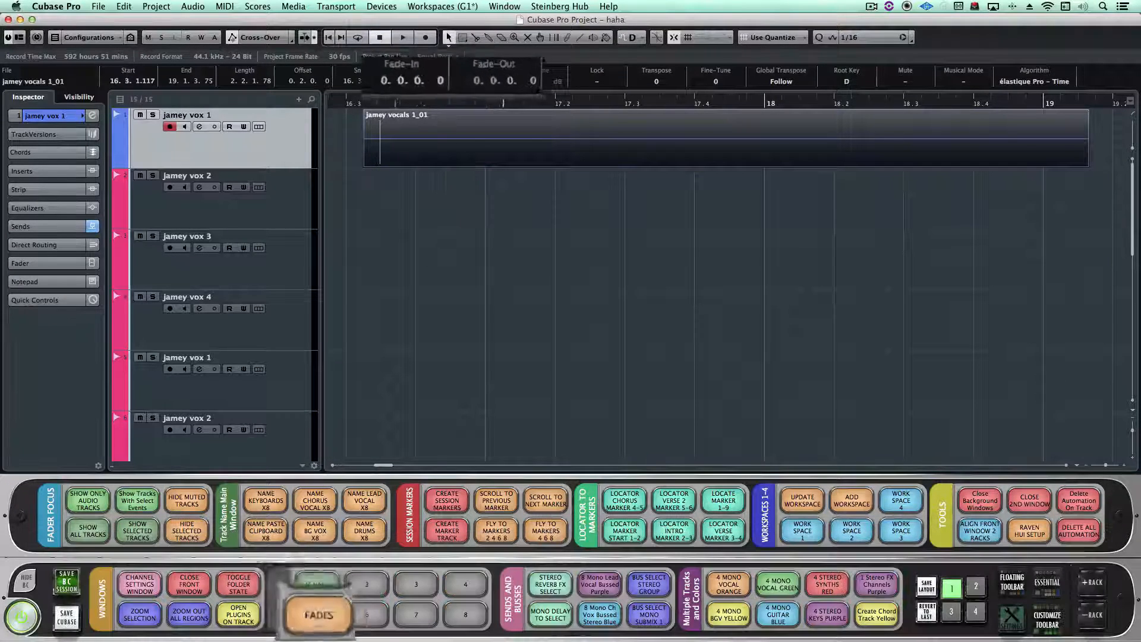
{"action": "left_click", "coordinate": [324, 615]}
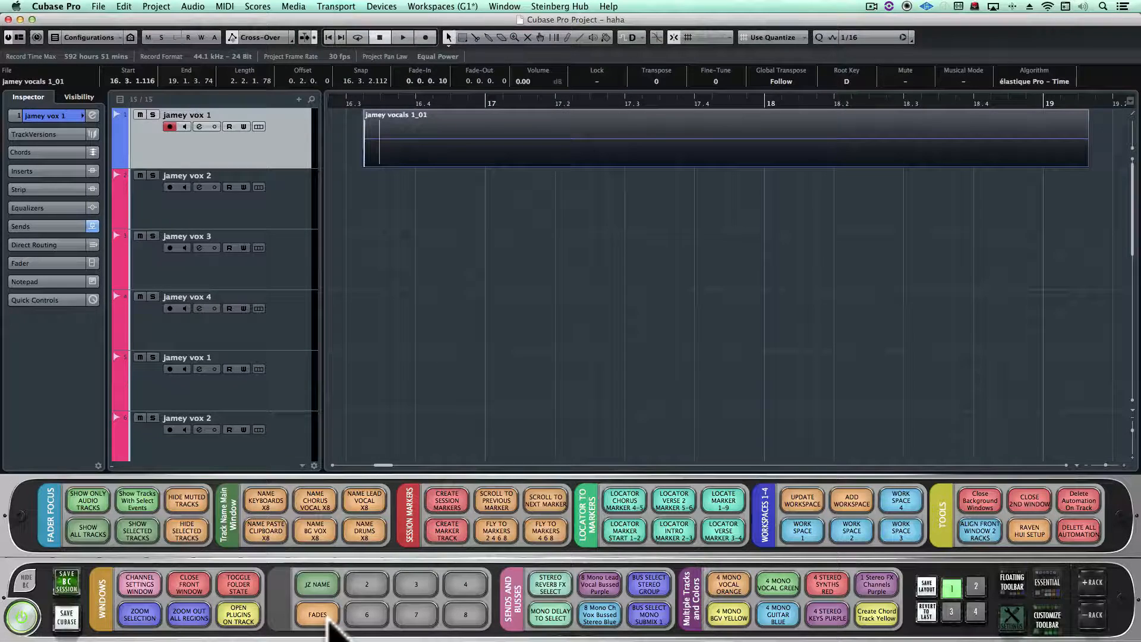
- Replace the final return action of the FADES macro with a tab action
{"action": "right_click", "coordinate": [328, 623]}
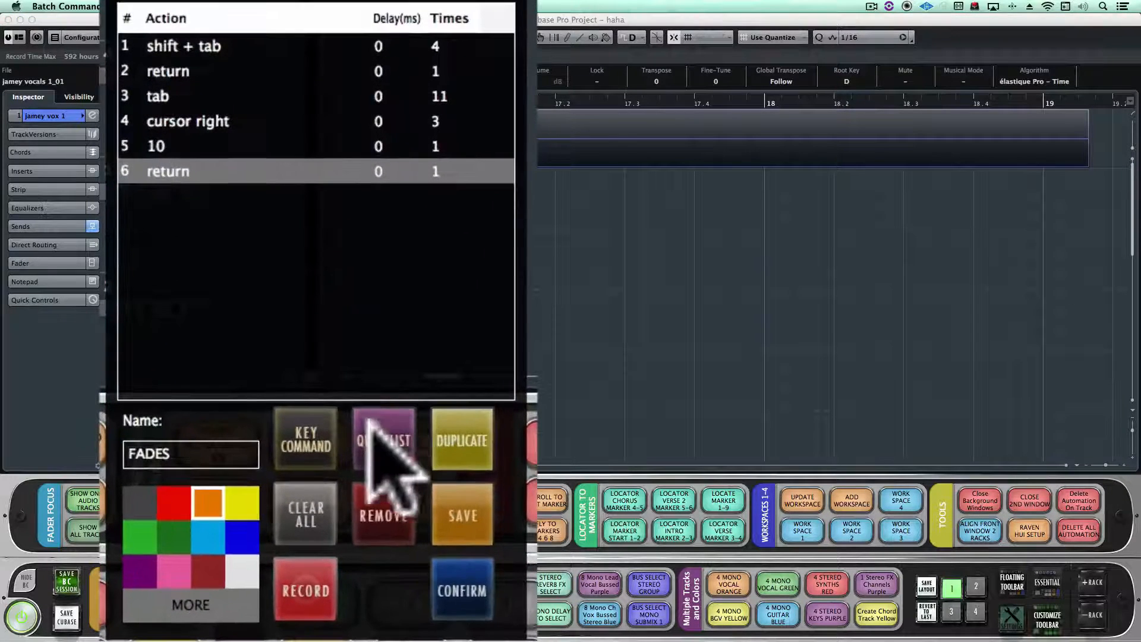
{"action": "left_click", "coordinate": [374, 511]}
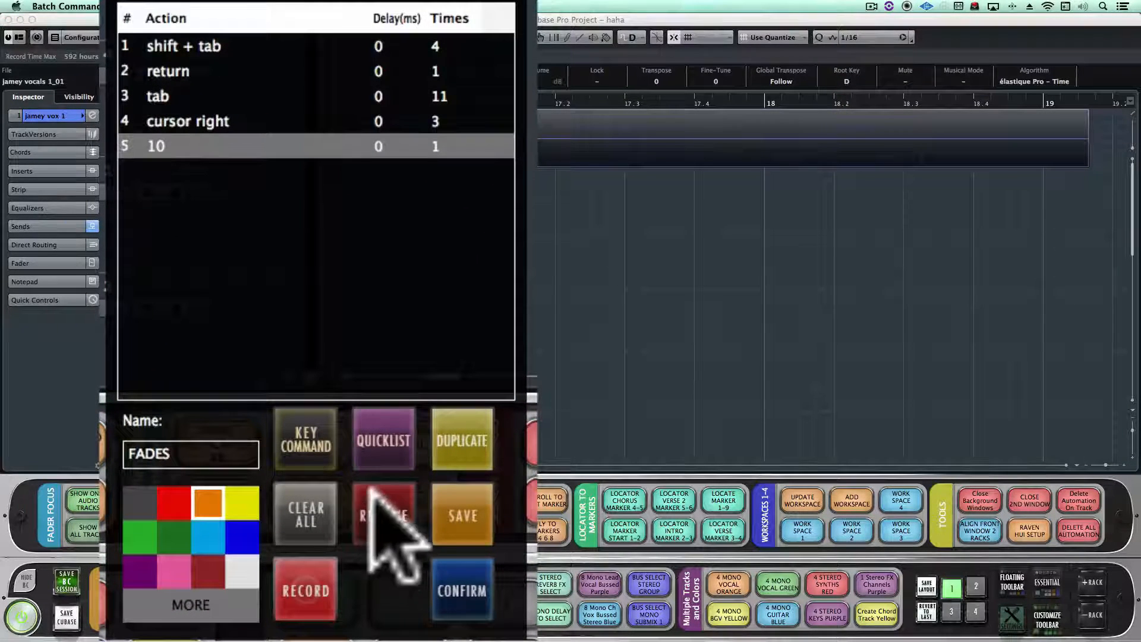
{"action": "left_click", "coordinate": [321, 440]}
{"action": "key", "text": "Tab"}
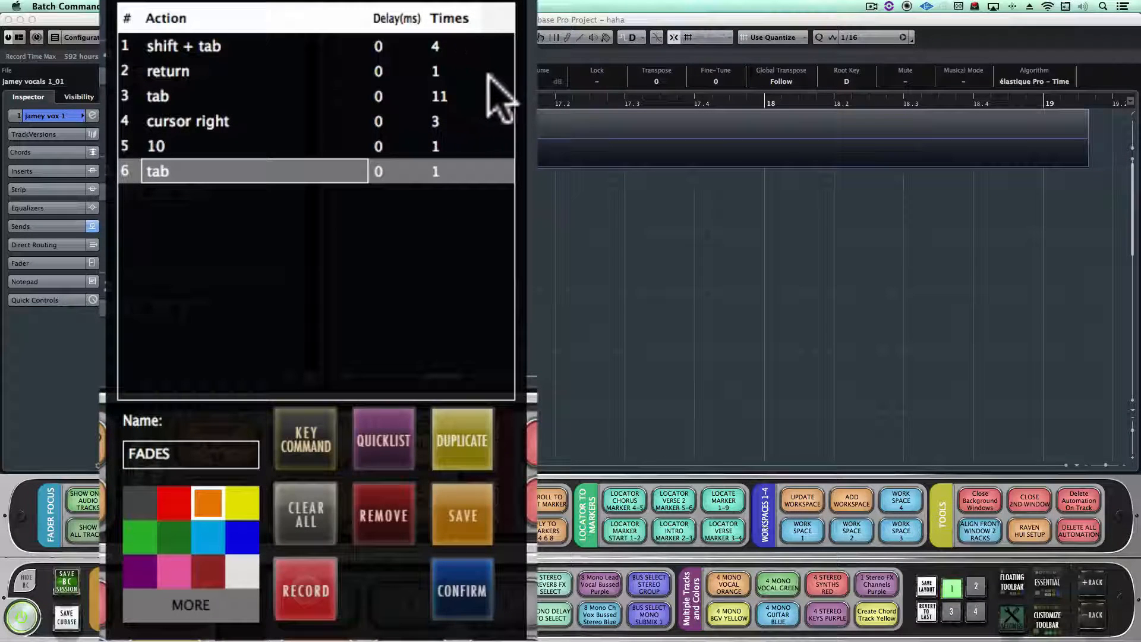
- Add a cursor right action repeated 3 times after the macro's last tab action
{"action": "left_click", "coordinate": [303, 445]}
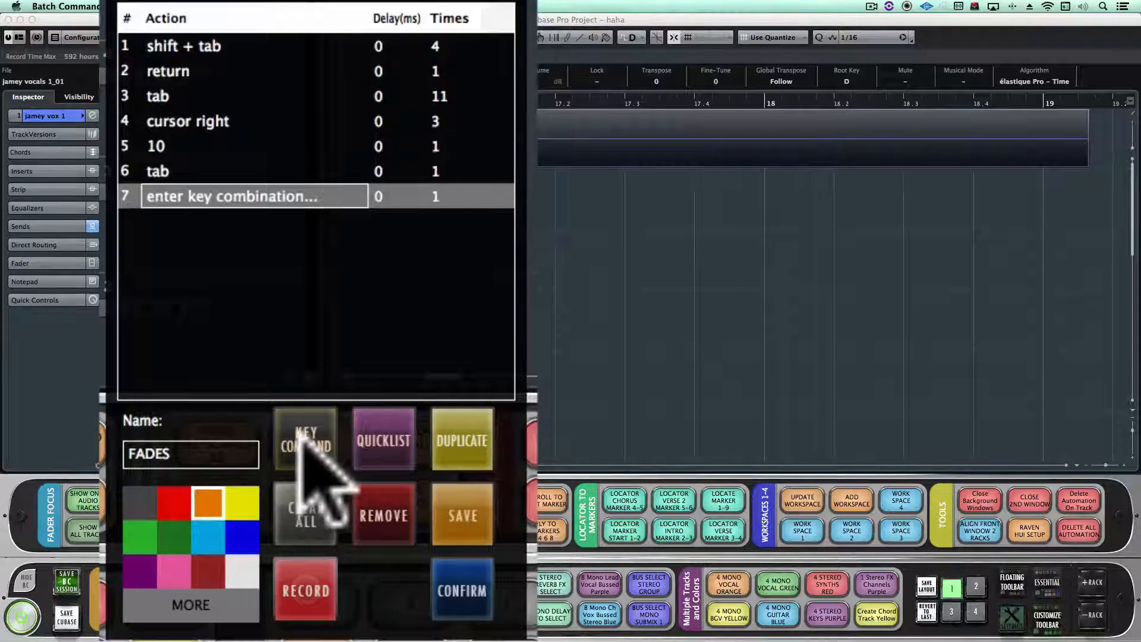
{"action": "key", "text": "Right"}
{"action": "double_click", "coordinate": [450, 196]}
{"action": "key", "text": "BackSpace"}
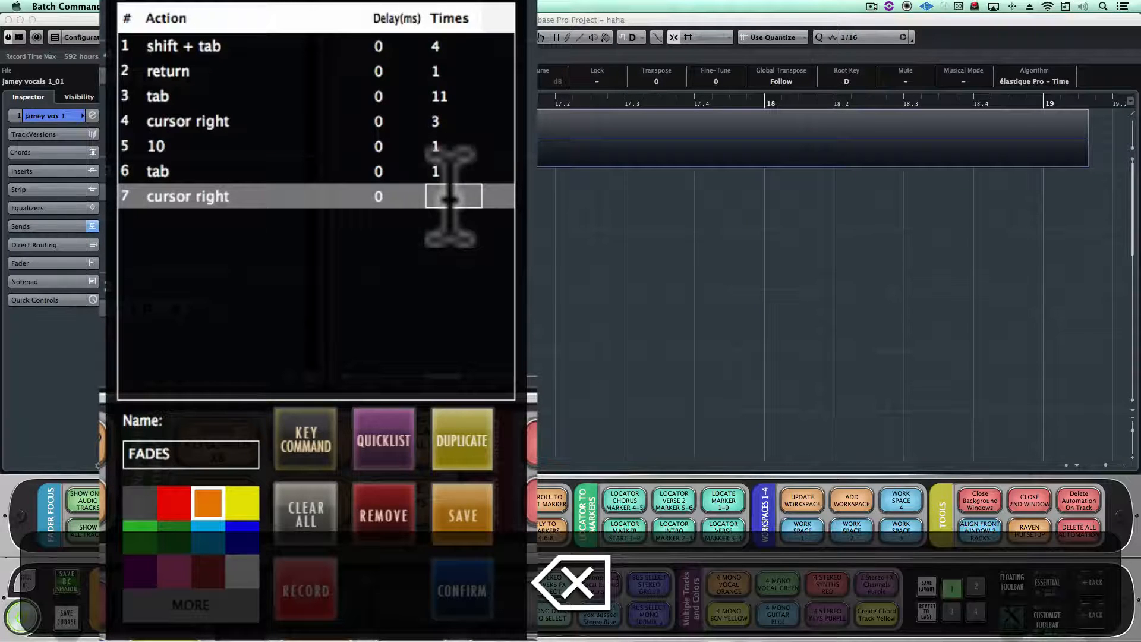
{"action": "type", "text": "3"}
- Add a second 10 entry and a closing return action to the macro
{"action": "left_click", "coordinate": [315, 419]}
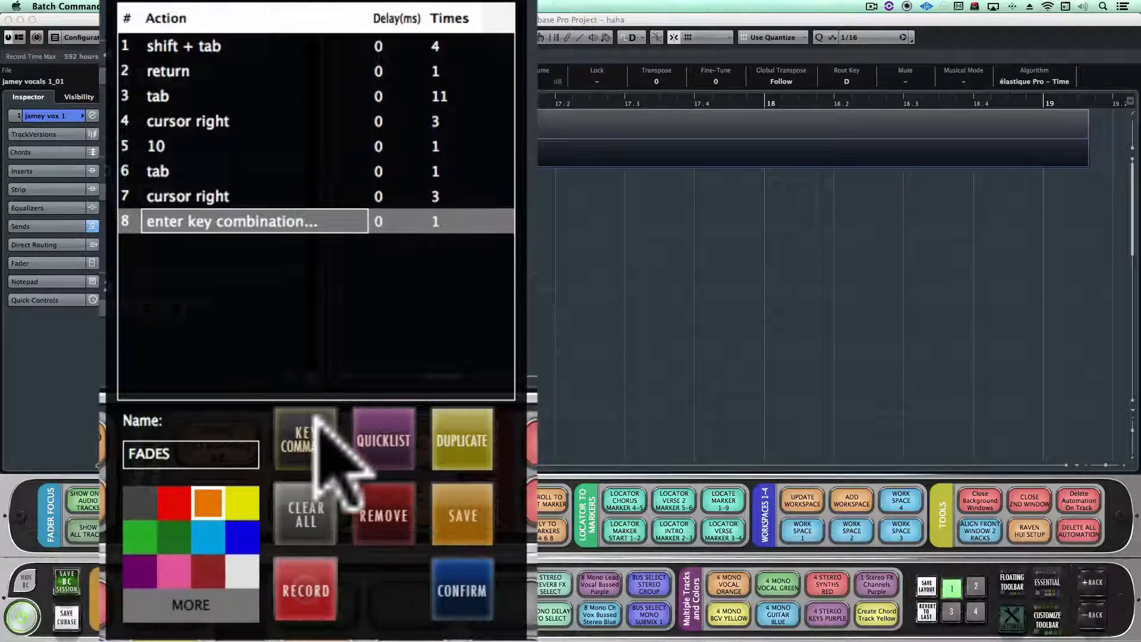
{"action": "key", "text": "1"}
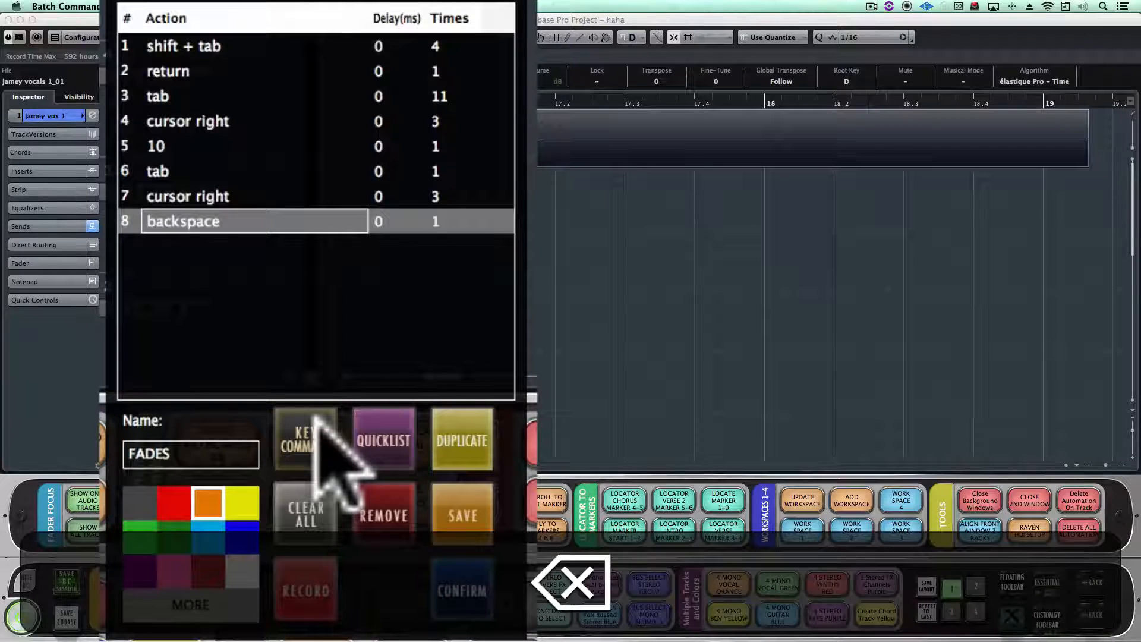
{"action": "key", "text": "0"}
{"action": "left_click", "coordinate": [310, 434]}
{"action": "key", "text": "Return"}
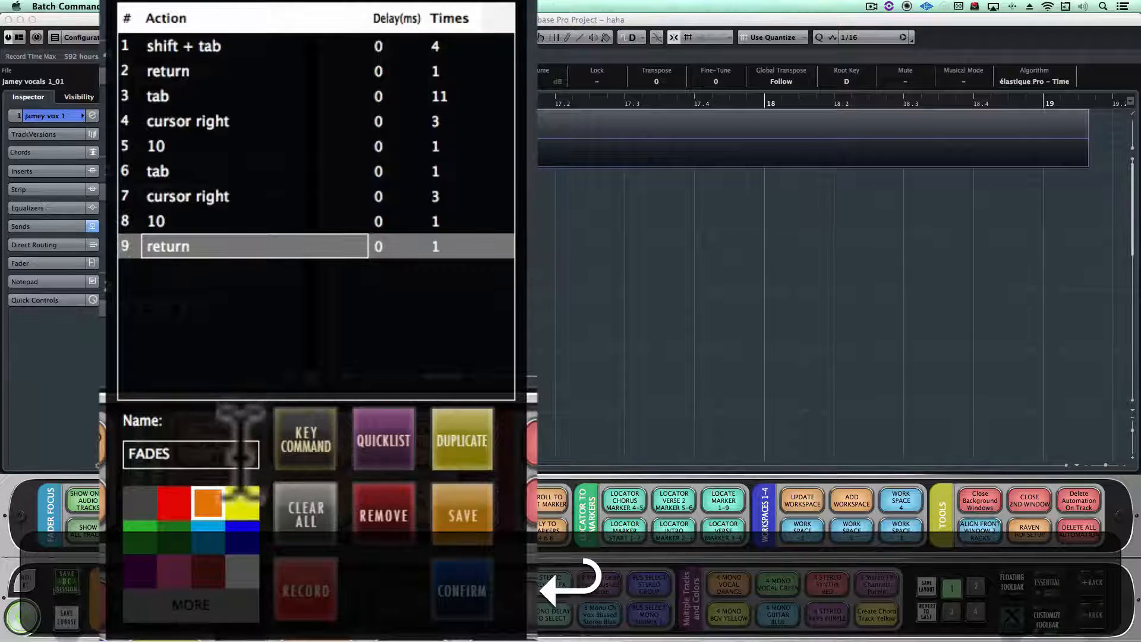
- Rename the macro as FADE IN OUT 10MS and confirm it
{"action": "left_click", "coordinate": [237, 454]}
{"action": "key", "text": "Right"}
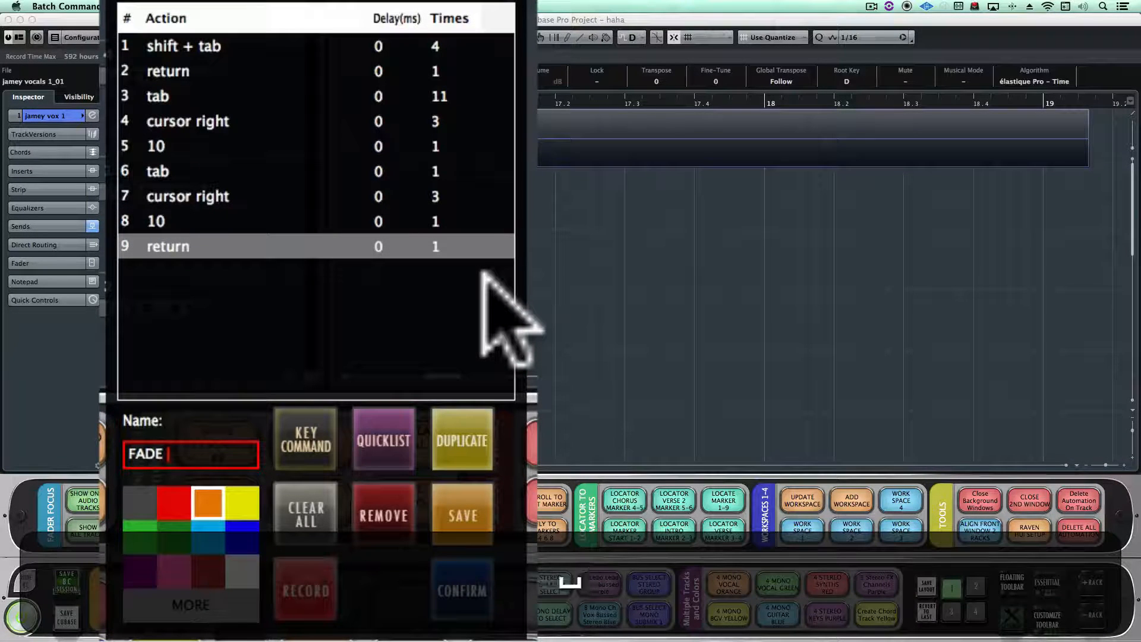
{"action": "type", "text": "IN OUT 10MS"}
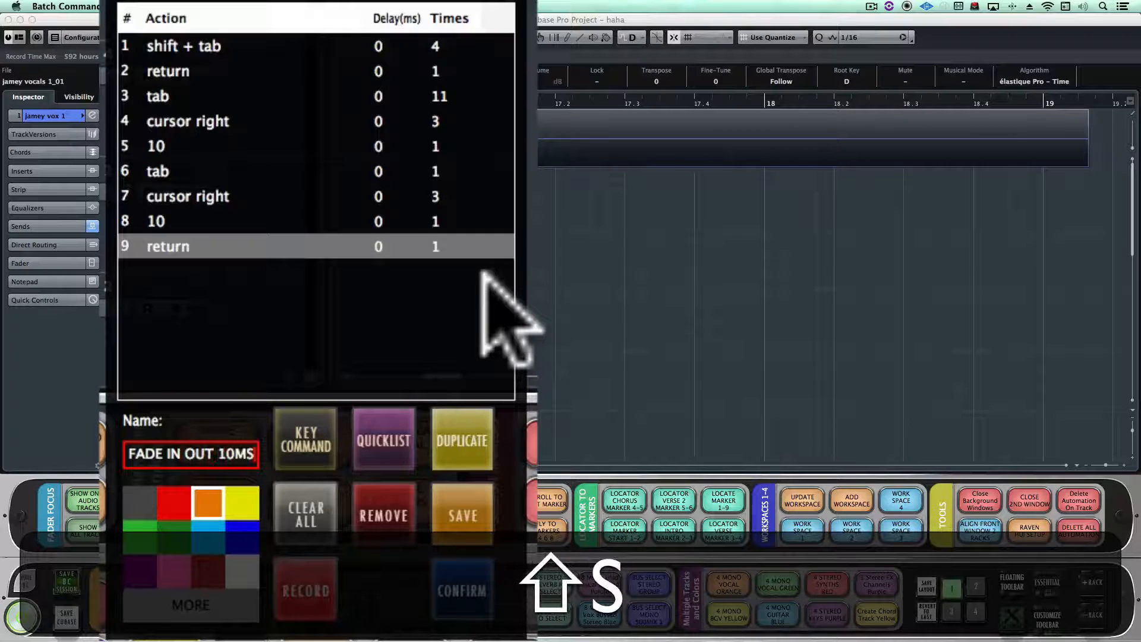
{"action": "left_click", "coordinate": [464, 607]}
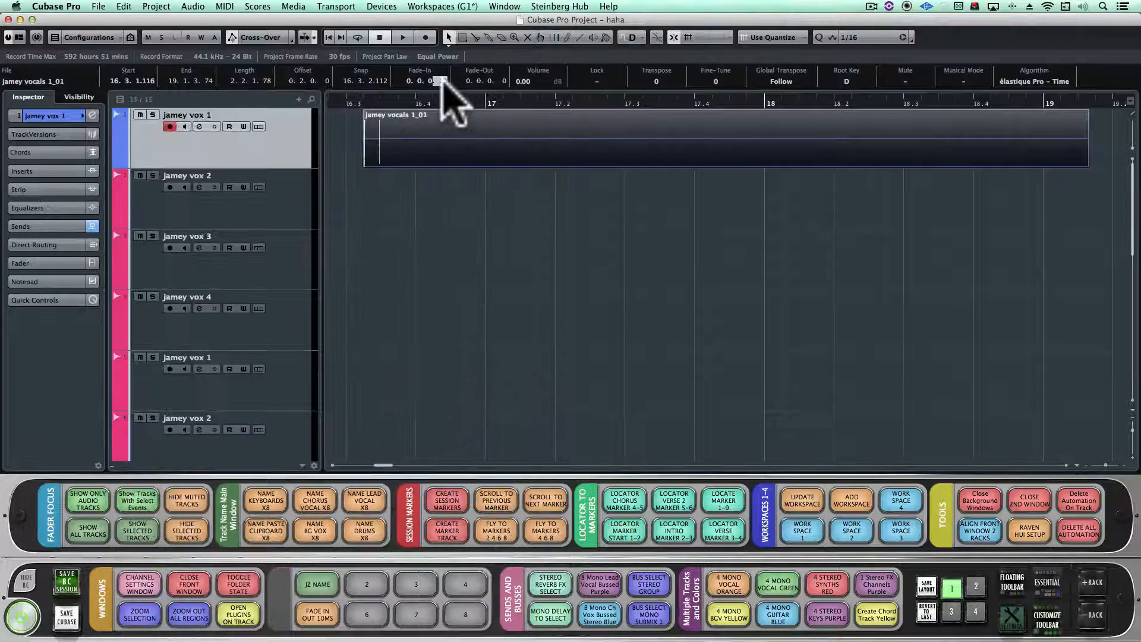
- Reset the event's Fade-In to 0 and run the FADE IN OUT 10MS macro
{"action": "key", "text": "Return"}
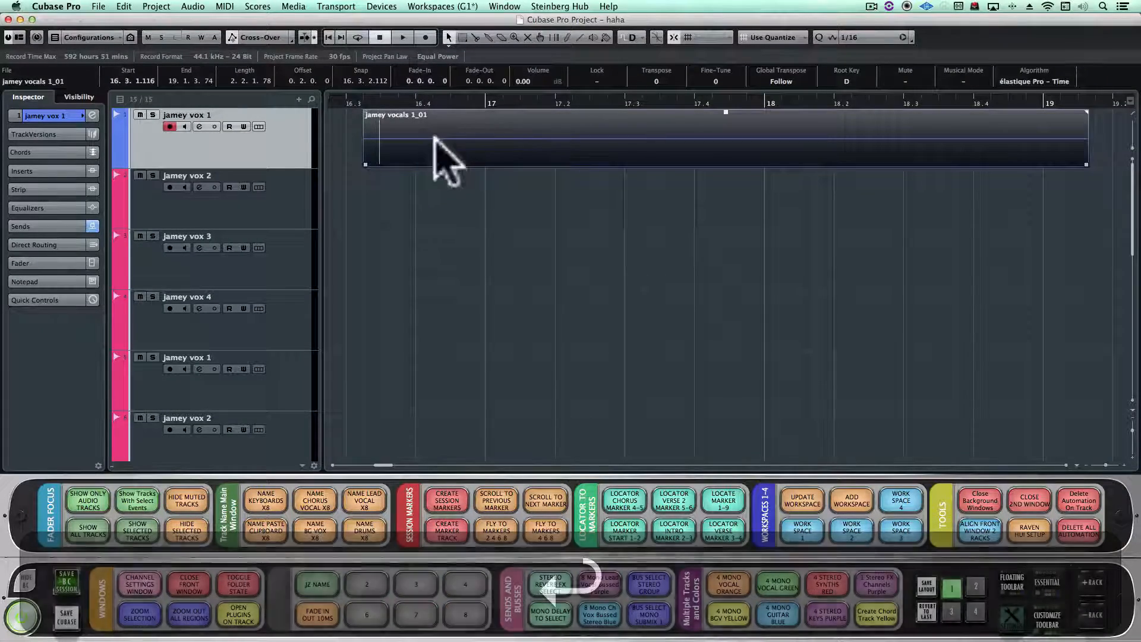
{"action": "left_click", "coordinate": [320, 614]}
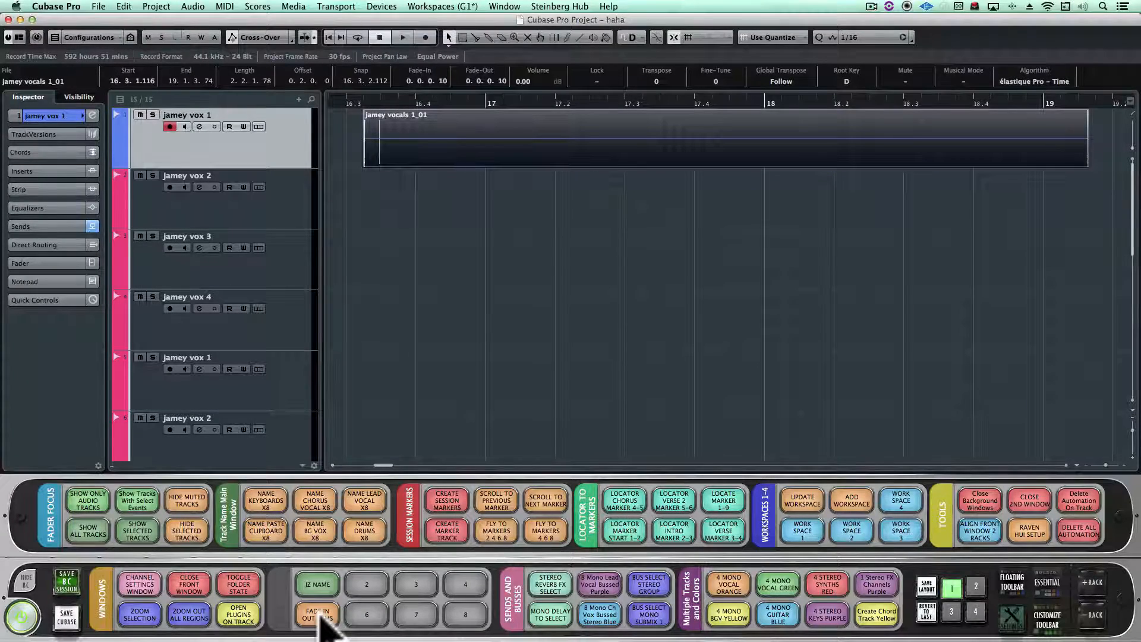
- Change both 10 entries in the FADE IN OUT 10MS macro to 100, confirm, and run it on the event
{"action": "right_click", "coordinate": [319, 615]}
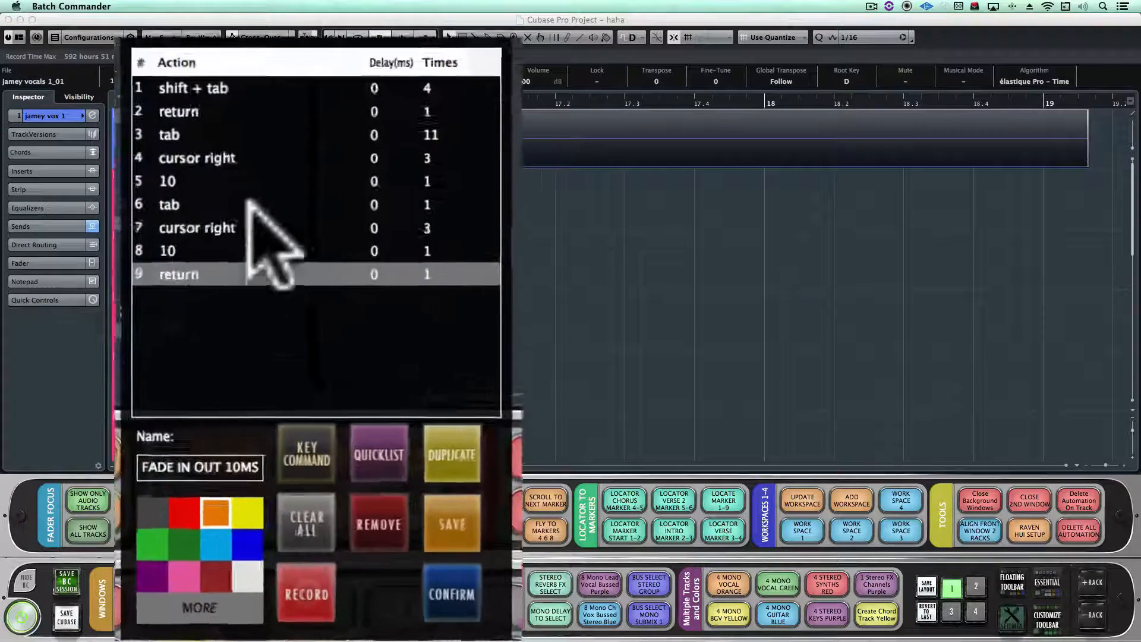
{"action": "left_click", "coordinate": [251, 143]}
{"action": "type", "text": "0"}
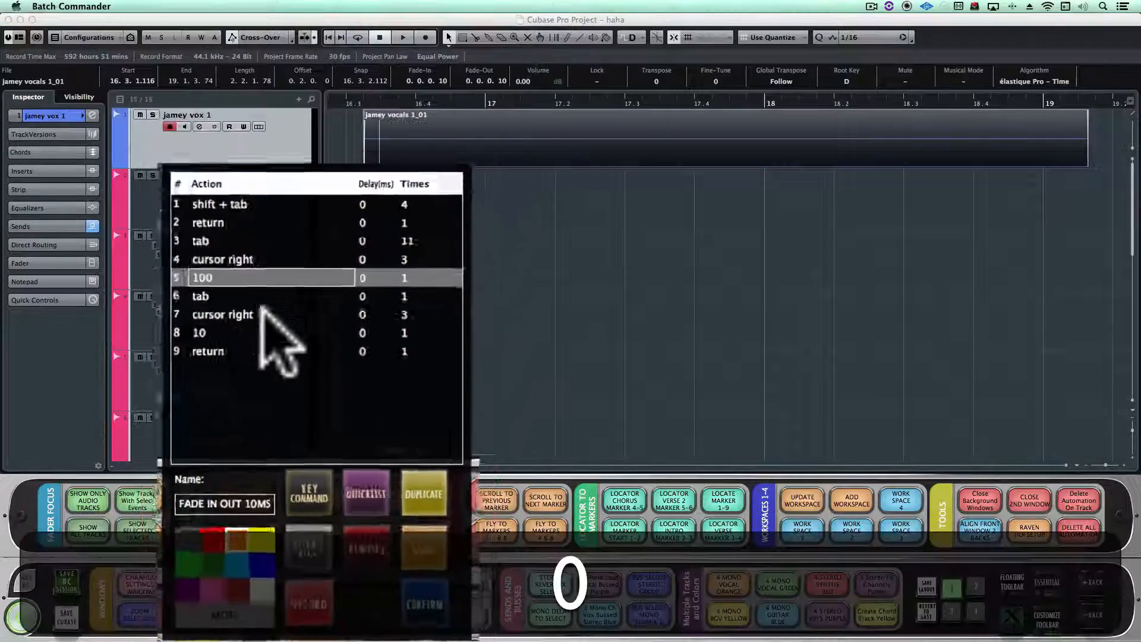
{"action": "left_click", "coordinate": [277, 383]}
{"action": "type", "text": "0"}
{"action": "left_click", "coordinate": [387, 580]}
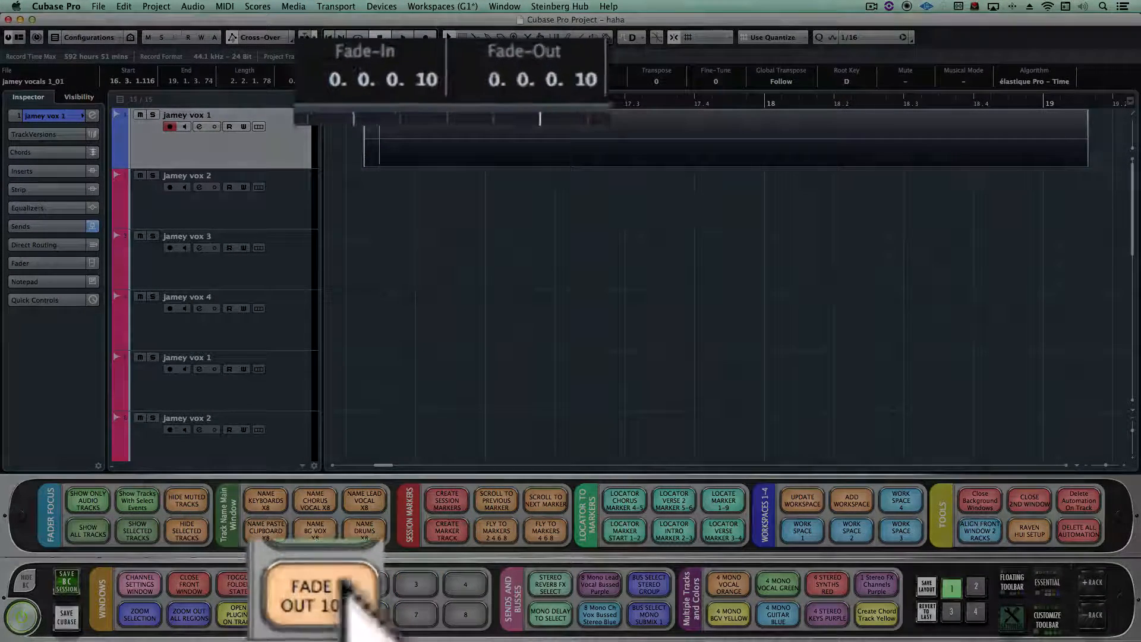
{"action": "left_click", "coordinate": [327, 615]}
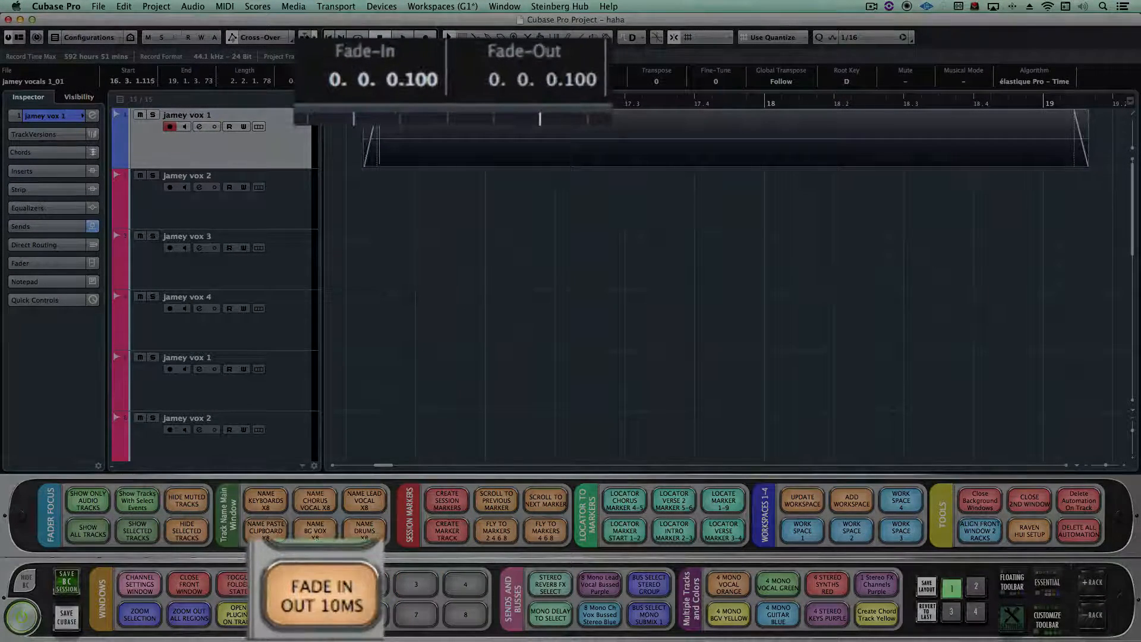
- Change both 100 entries in the FADE IN OUT 10MS macro to 50 and confirm the macro
{"action": "right_click", "coordinate": [318, 615]}
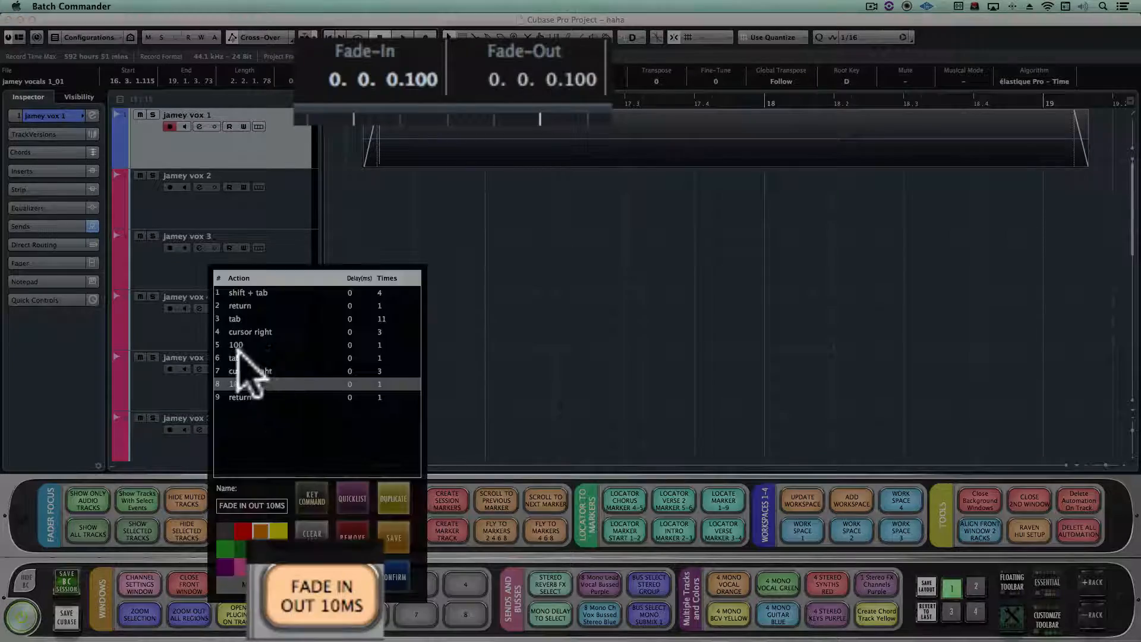
{"action": "left_click", "coordinate": [250, 345]}
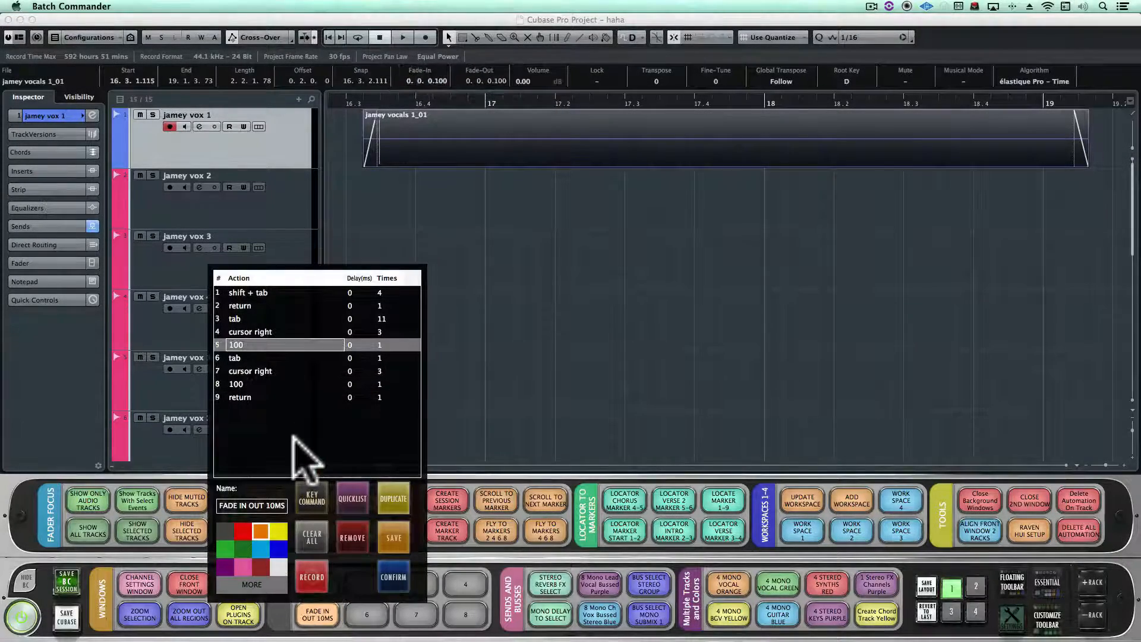
{"action": "key", "text": "BackSpace"}
{"action": "type", "text": "50"}
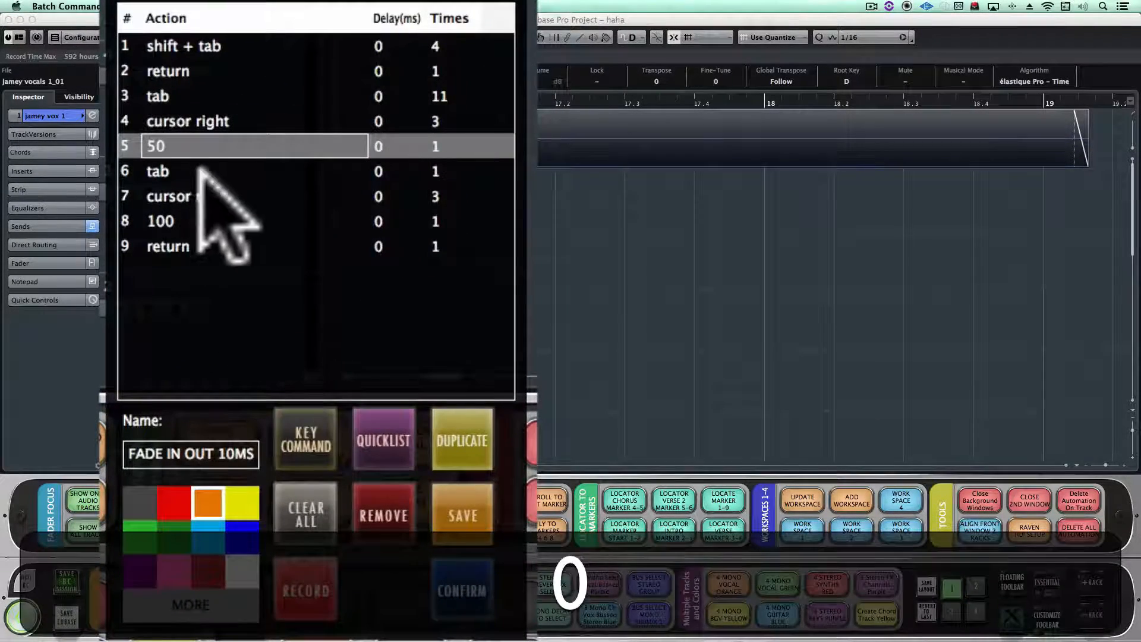
{"action": "left_click", "coordinate": [205, 196]}
{"action": "left_click", "coordinate": [209, 219]}
{"action": "key", "text": "BackSpace"}
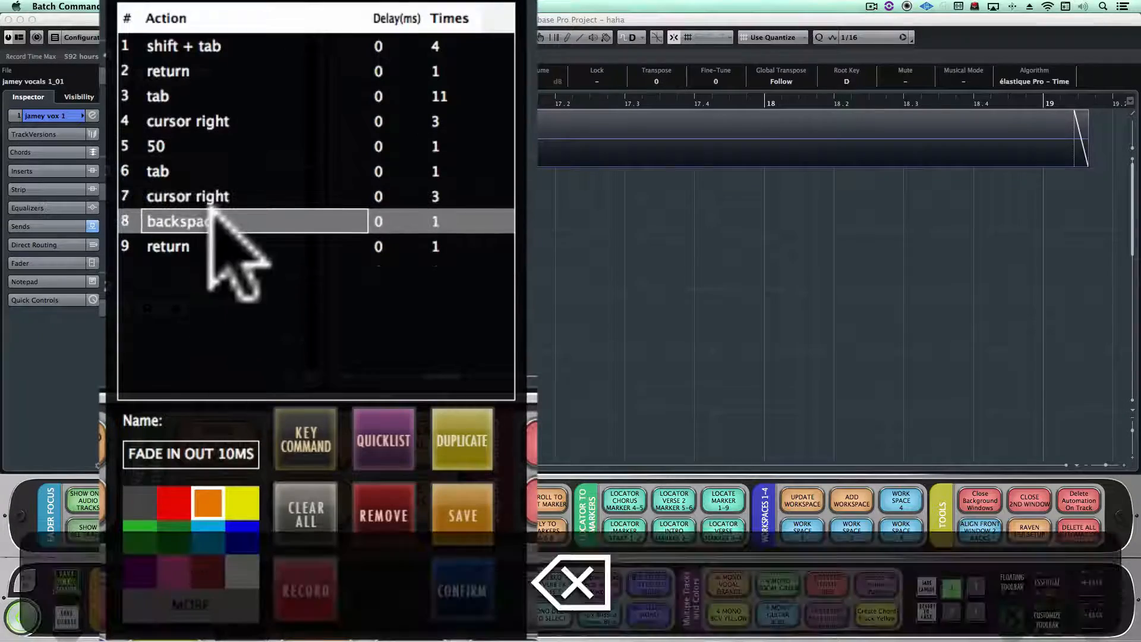
{"action": "type", "text": "50"}
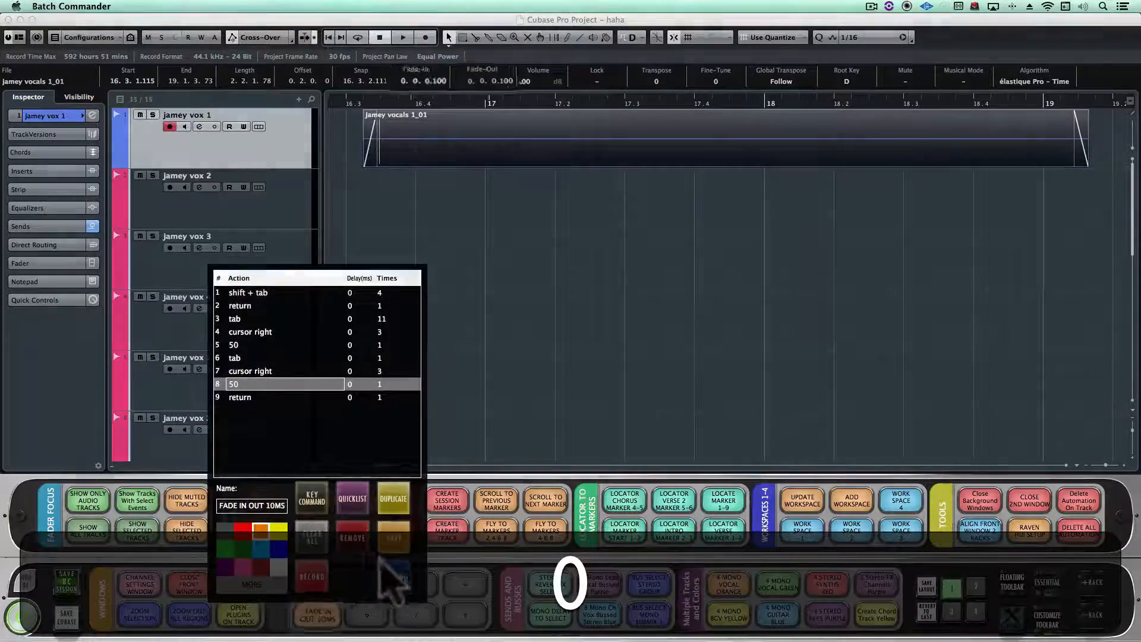
{"action": "left_click", "coordinate": [395, 577]}
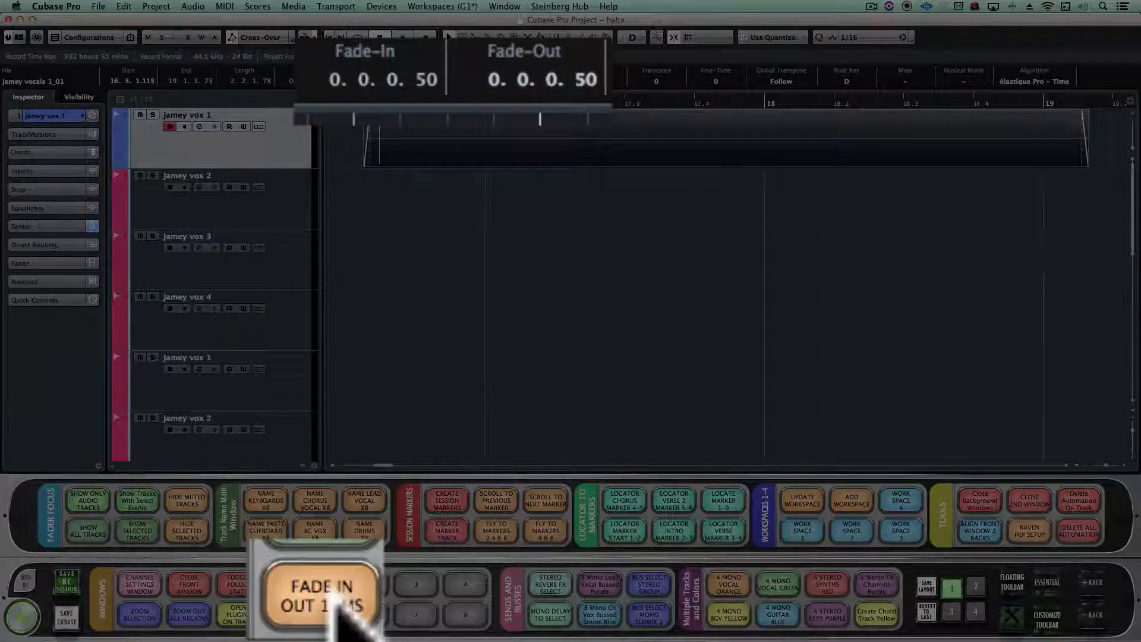